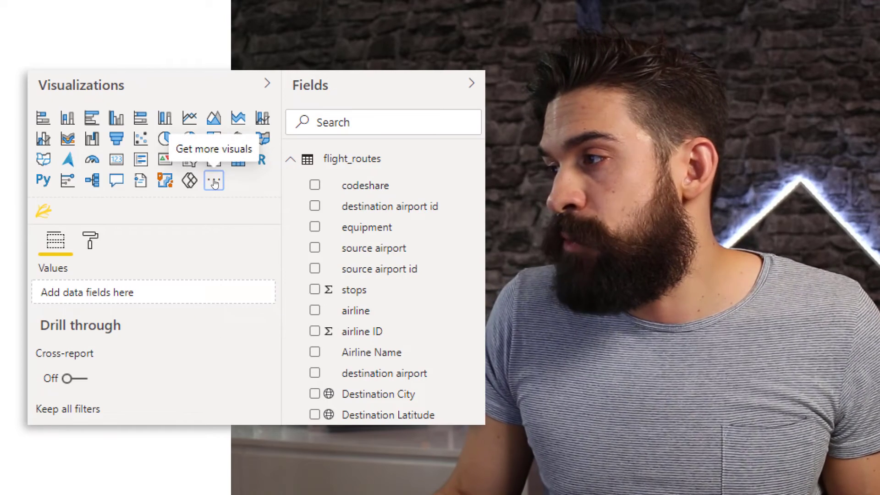
Step: Search the visuals store for 'flow map' and open the Flow map visual's details
{"action": "left_click", "coordinate": [214, 182]}
{"action": "left_click", "coordinate": [259, 187]}
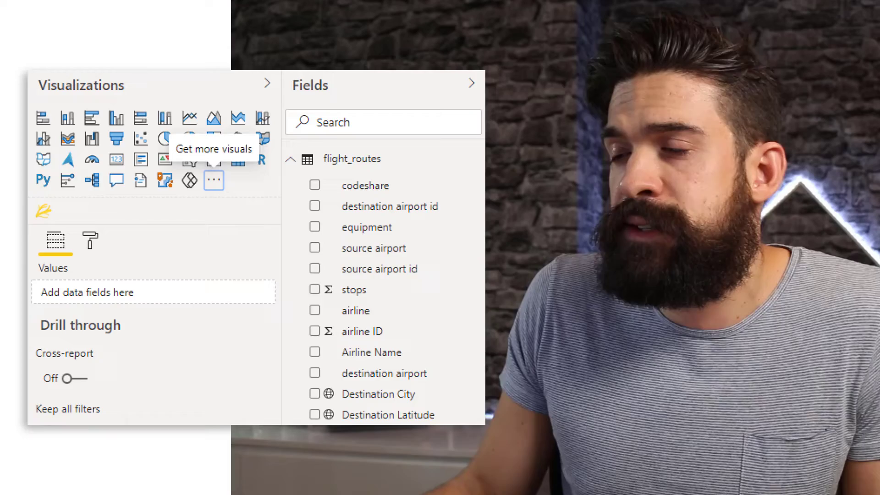
{"action": "left_click", "coordinate": [214, 180]}
{"action": "left_click", "coordinate": [84, 168]}
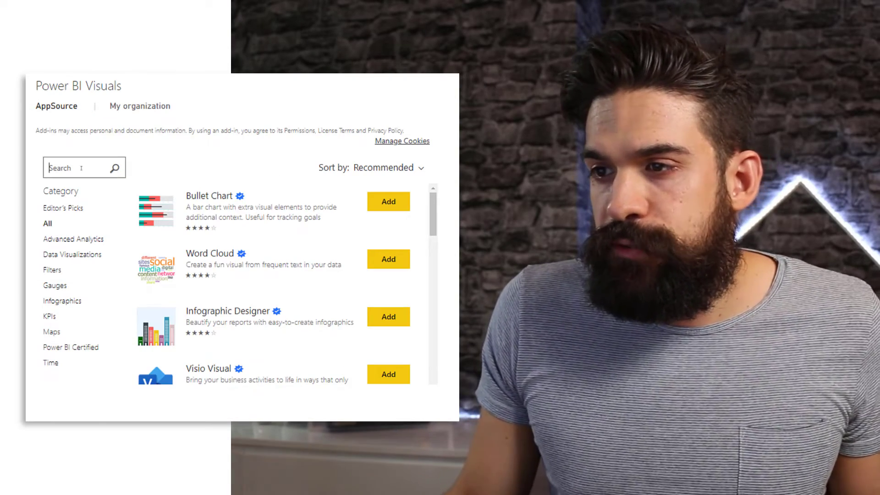
{"action": "type", "text": "flow map"}
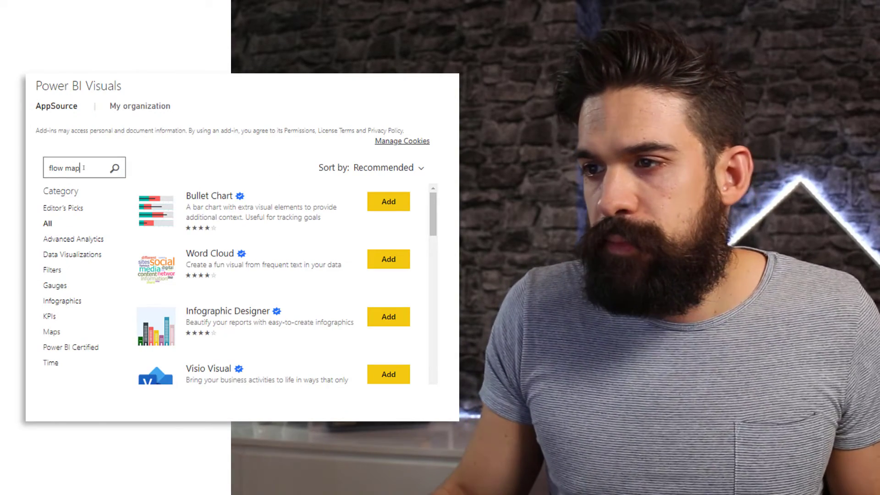
{"action": "left_click", "coordinate": [117, 170]}
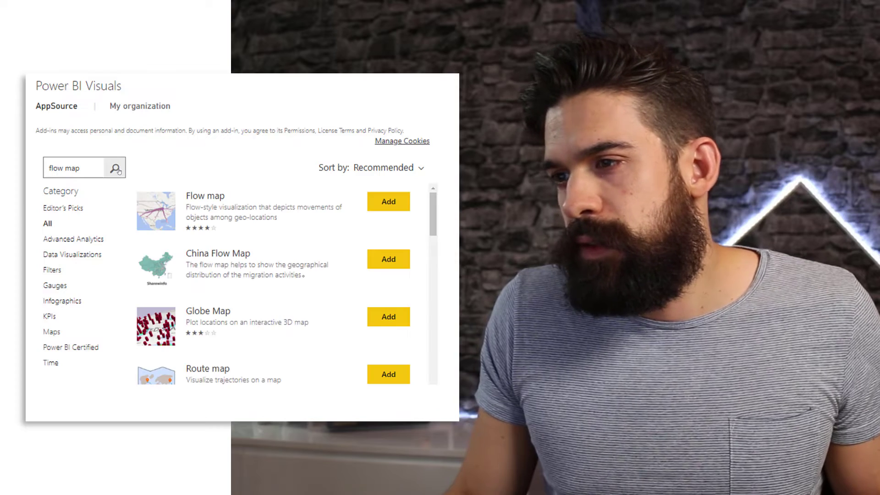
{"action": "left_click", "coordinate": [231, 215]}
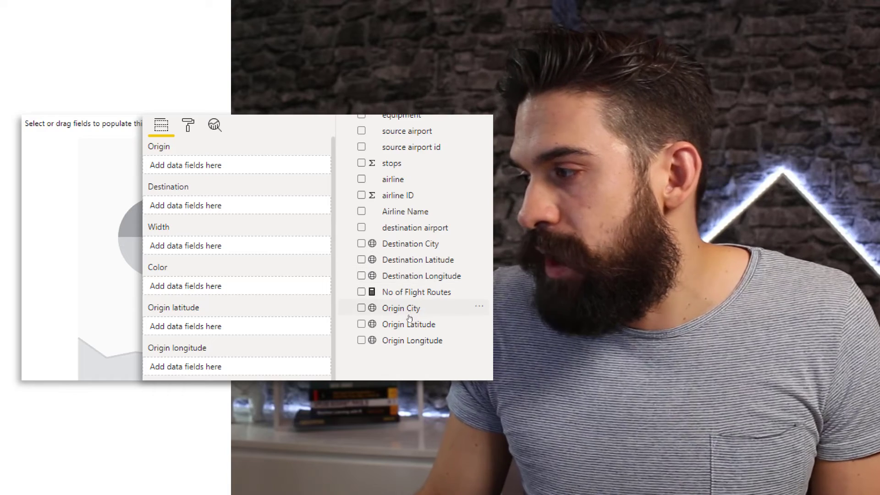
Step: Assign Origin City to the Origin well and Destination City to the Destination well
{"action": "left_click_drag", "start_coordinate": [397, 314], "coordinate": [362, 308]}
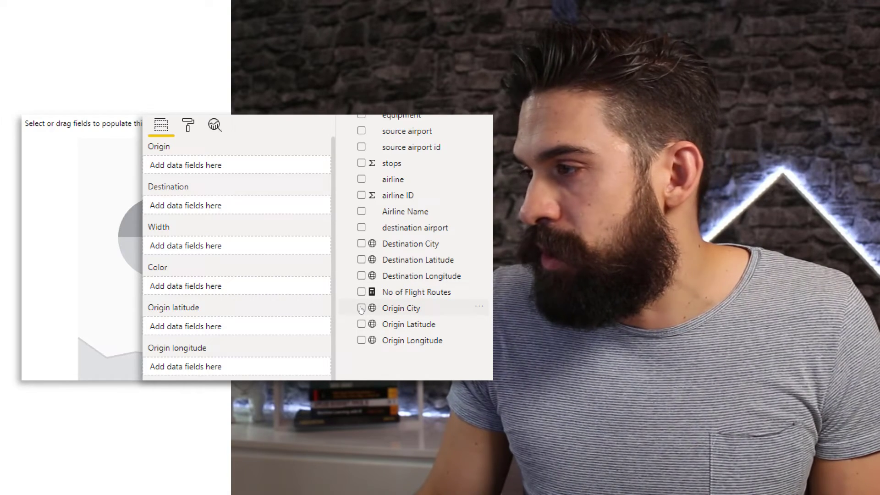
{"action": "left_click", "coordinate": [361, 308]}
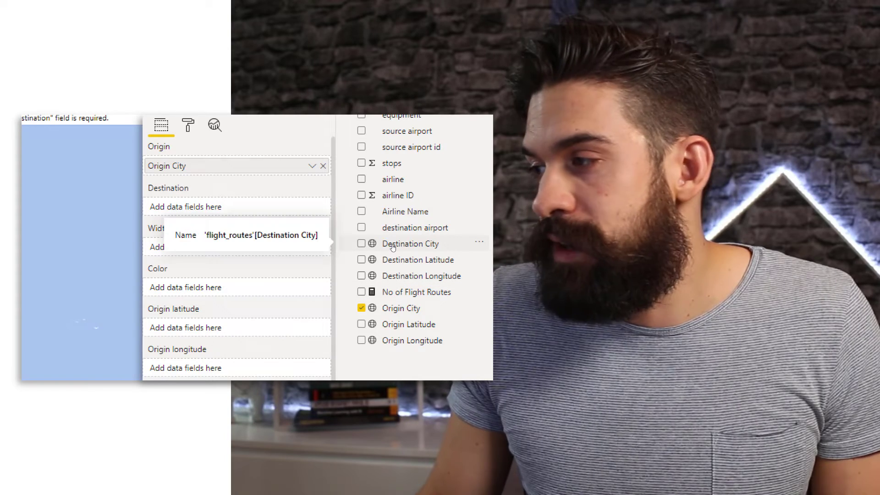
{"action": "left_click", "coordinate": [362, 244]}
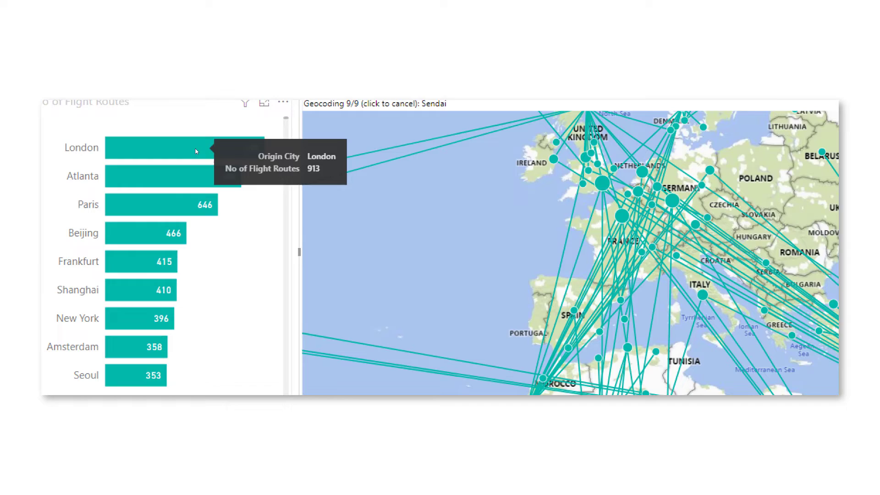
Step: Select the London bar in the No of Flight Routes chart to cross-filter the map
{"action": "left_click", "coordinate": [196, 149]}
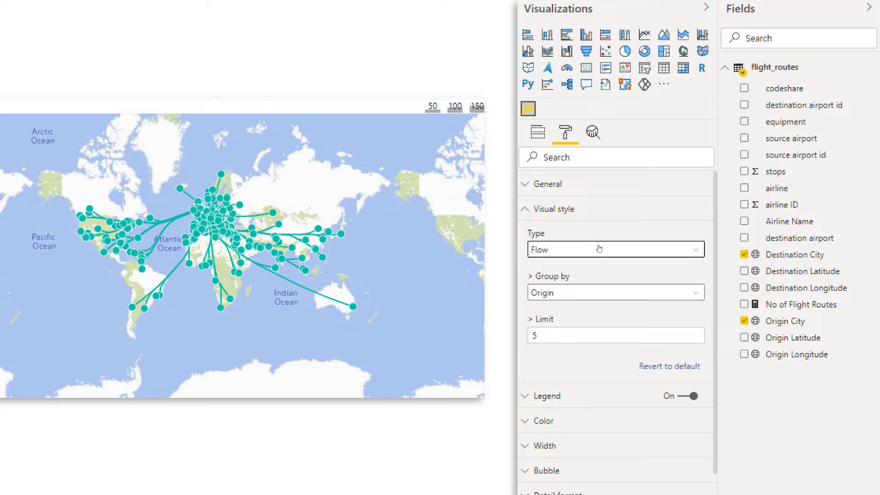
{"action": "left_click", "coordinate": [599, 249]}
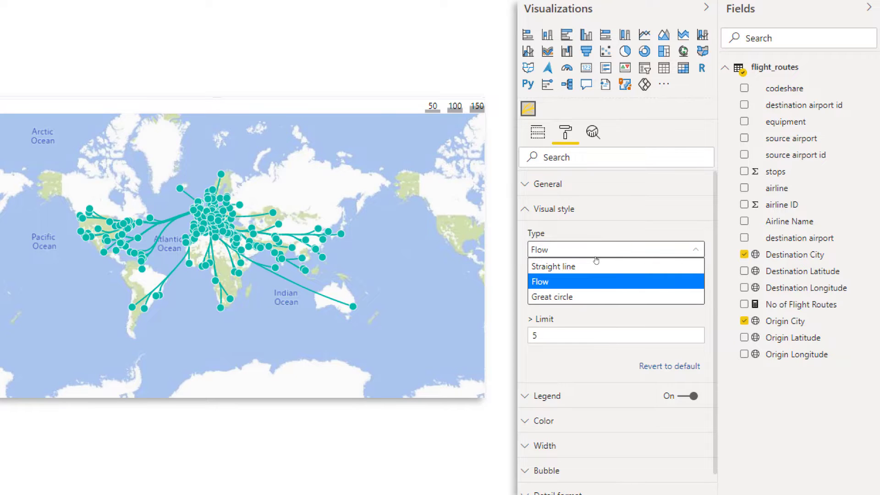
{"action": "left_click", "coordinate": [596, 267]}
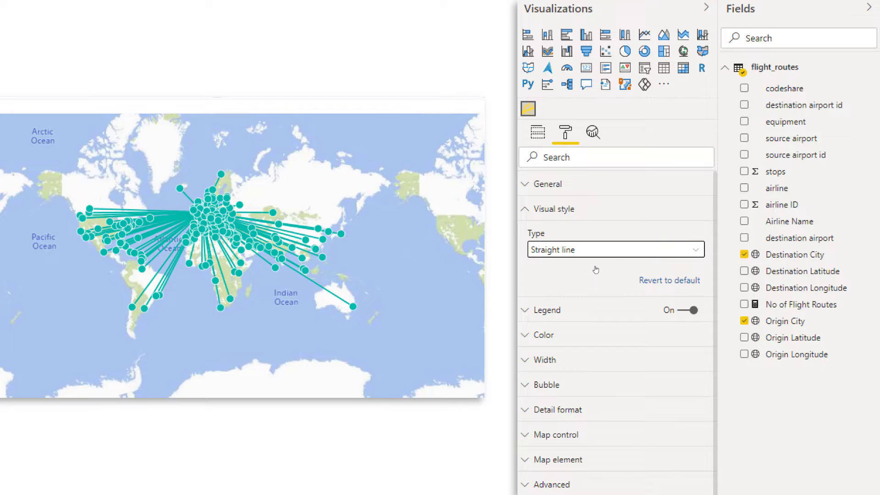
{"action": "left_click", "coordinate": [593, 251]}
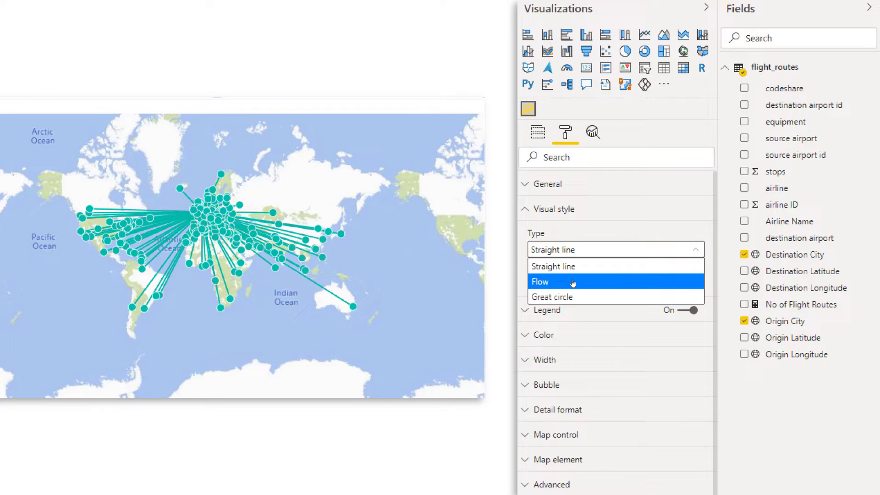
{"action": "left_click", "coordinate": [621, 286]}
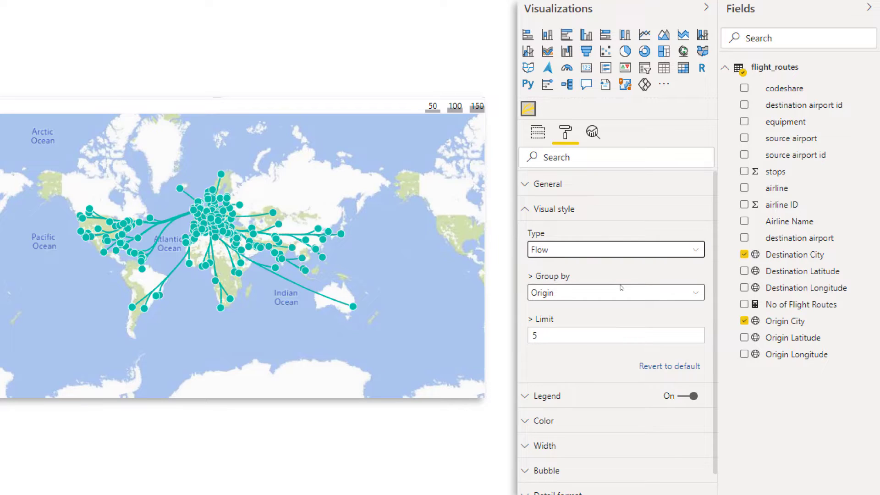
{"action": "left_click", "coordinate": [586, 248]}
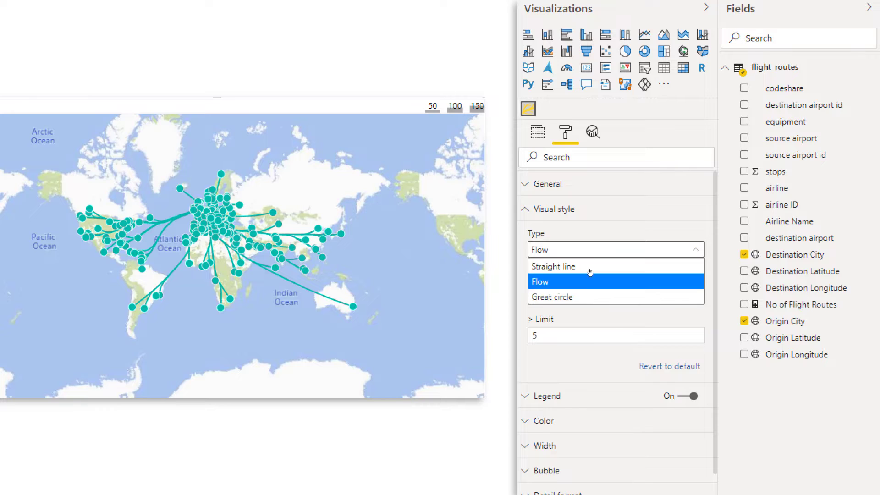
{"action": "left_click", "coordinate": [586, 299]}
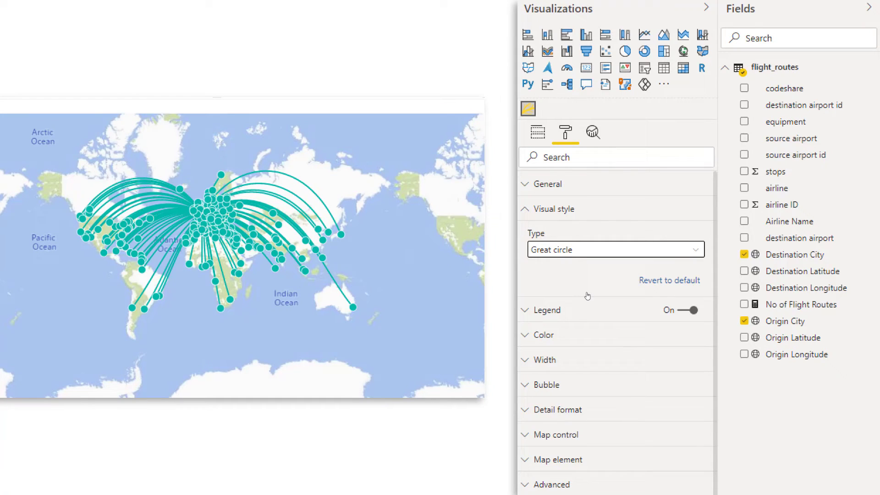
{"action": "left_click", "coordinate": [611, 257]}
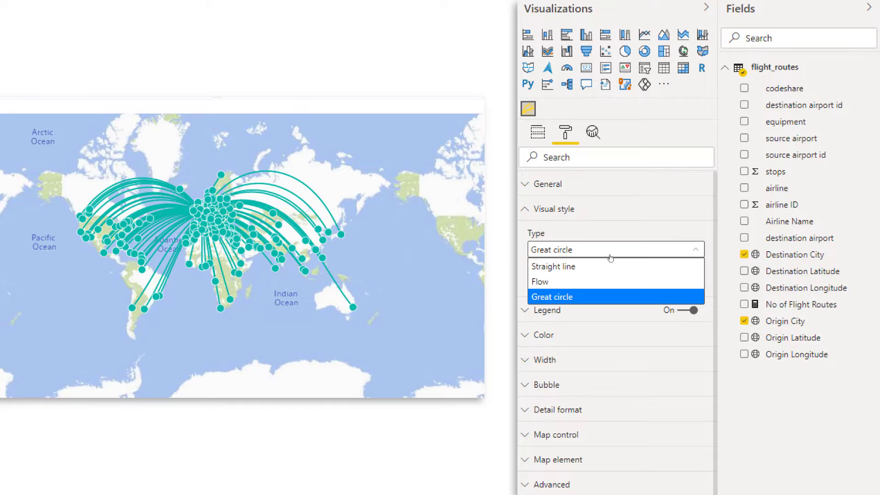
{"action": "left_click", "coordinate": [559, 285]}
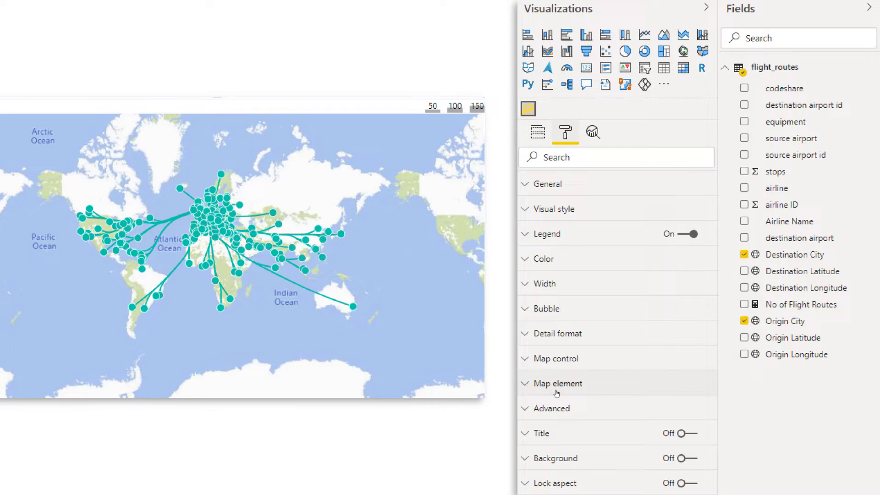
Step: In Map element, keep Road at Default and switch Forest off
{"action": "left_click", "coordinate": [557, 393]}
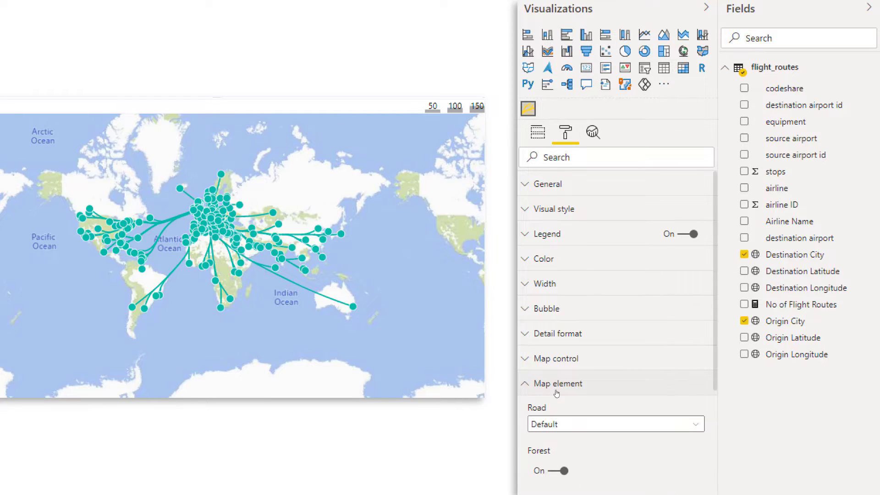
{"action": "left_click_drag", "start_coordinate": [717, 357], "coordinate": [717, 402]}
{"action": "scroll", "coordinate": [717, 402], "scroll_direction": "down", "scroll_amount": 1}
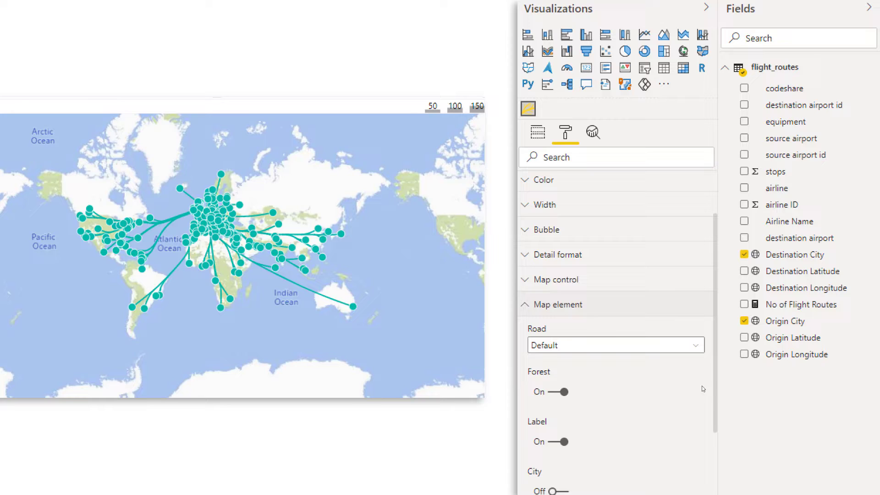
{"action": "left_click", "coordinate": [556, 350]}
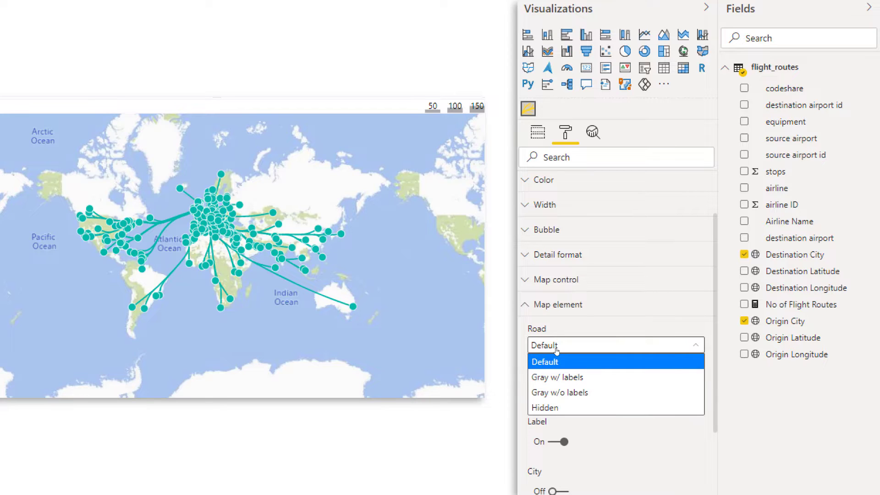
{"action": "left_click", "coordinate": [580, 364]}
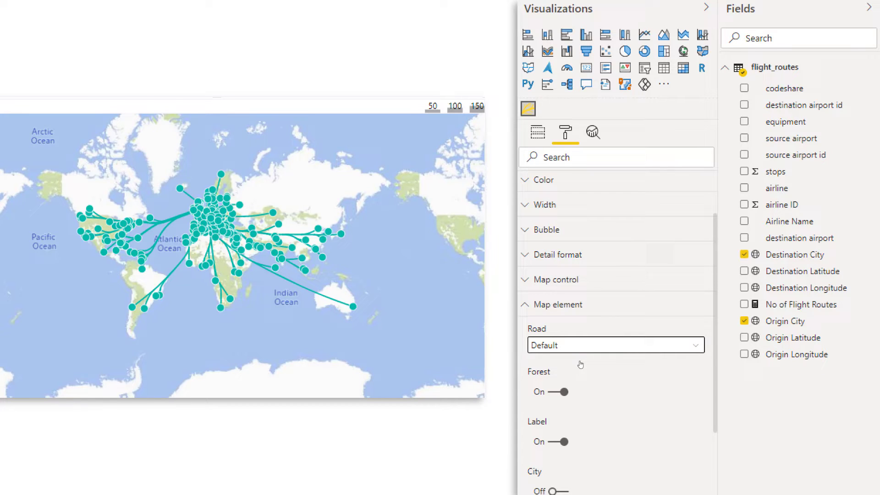
{"action": "left_click", "coordinate": [558, 392]}
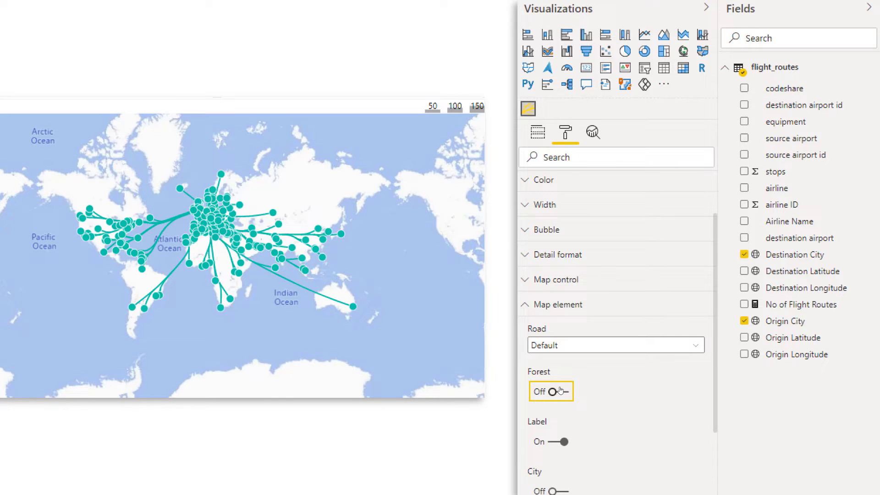
{"action": "scroll", "coordinate": [714, 415], "scroll_direction": "down", "scroll_amount": 1}
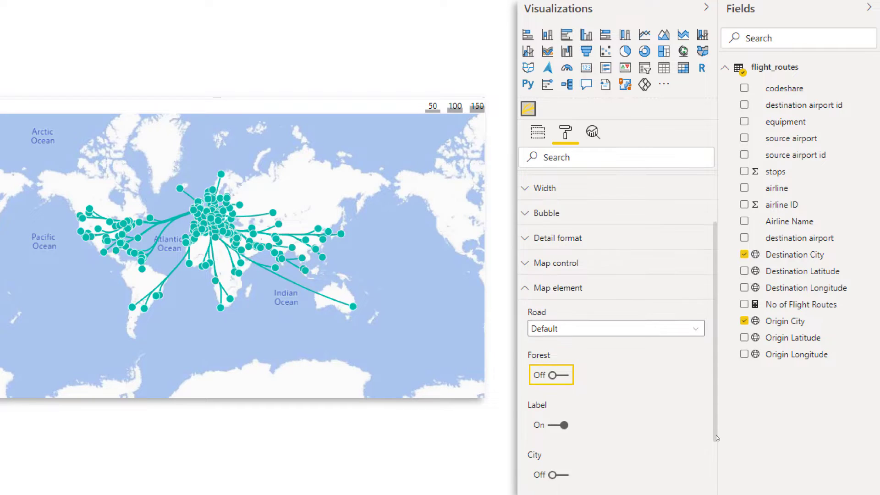
{"action": "scroll", "coordinate": [716, 438], "scroll_direction": "down", "scroll_amount": 2}
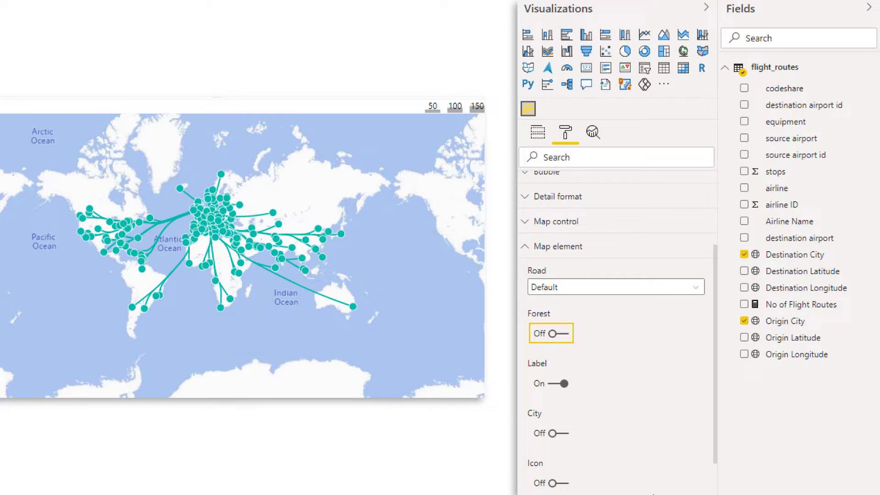
{"action": "scroll", "coordinate": [716, 454], "scroll_direction": "down", "scroll_amount": 2}
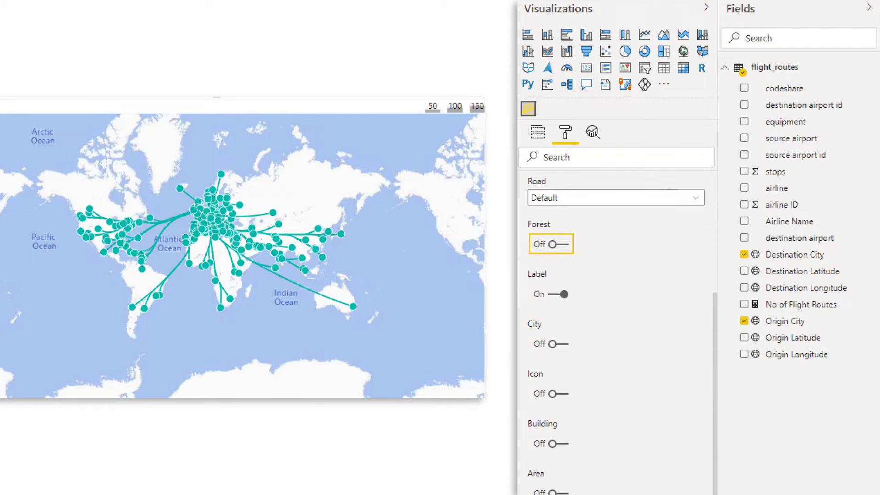
Step: Set the map control Type to Light, keeping the language at Default
{"action": "scroll", "coordinate": [695, 449], "scroll_direction": "up", "scroll_amount": 5}
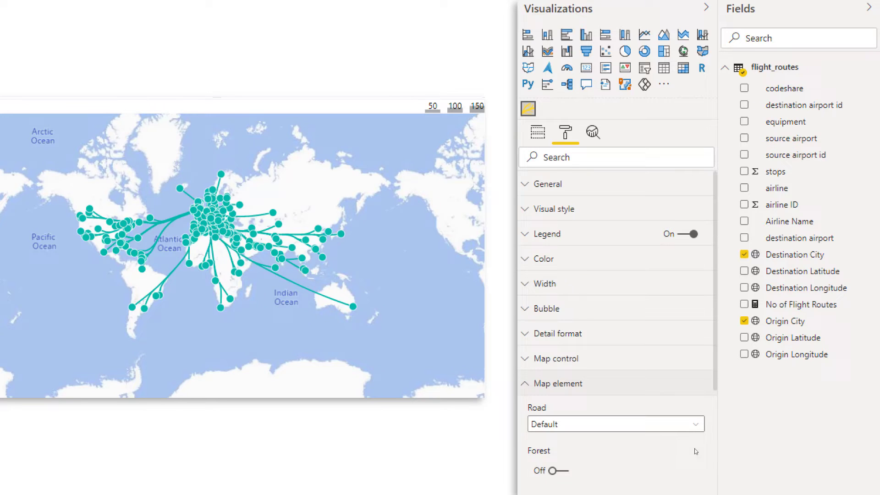
{"action": "left_click", "coordinate": [568, 359]}
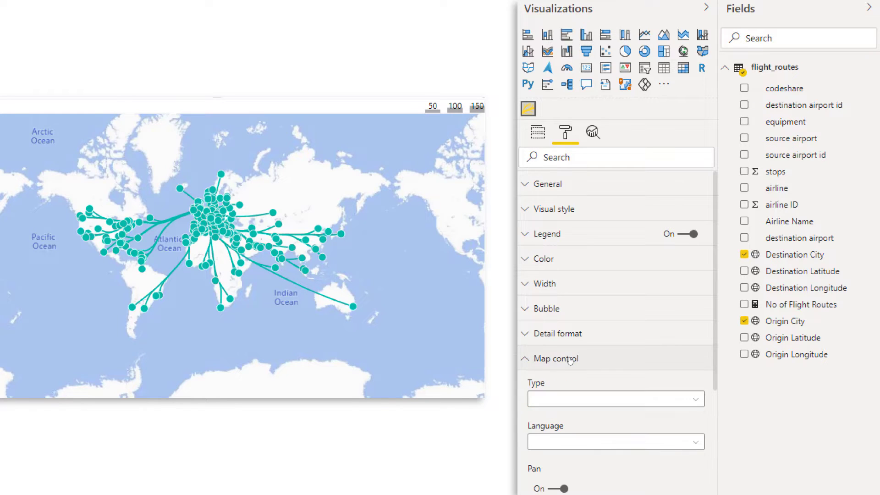
{"action": "left_click_drag", "start_coordinate": [713, 314], "coordinate": [714, 348]}
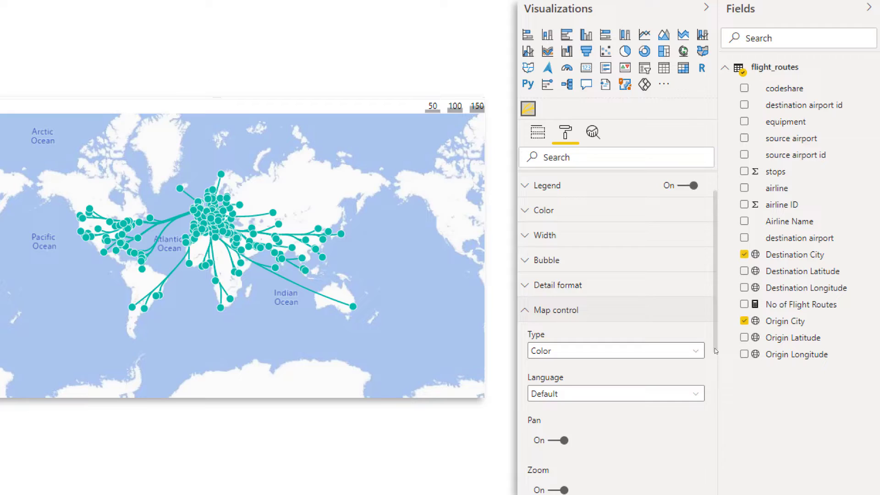
{"action": "scroll", "coordinate": [714, 347], "scroll_direction": "down", "scroll_amount": 2}
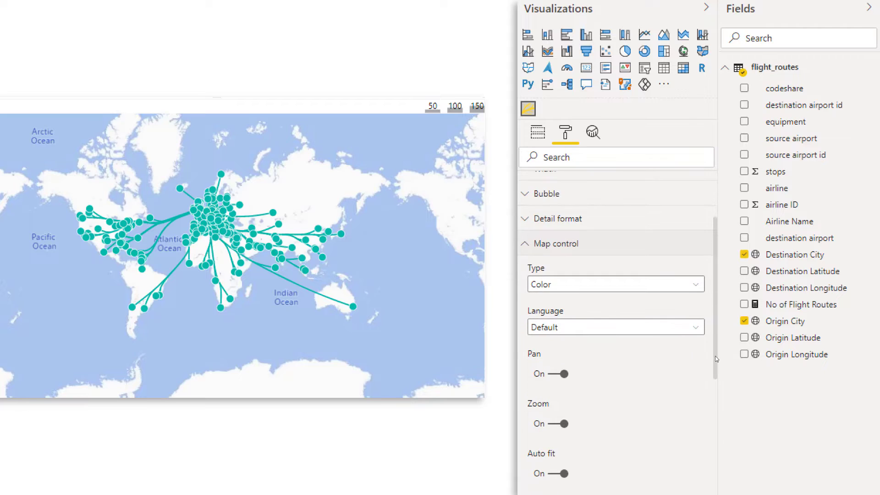
{"action": "left_click", "coordinate": [576, 283]}
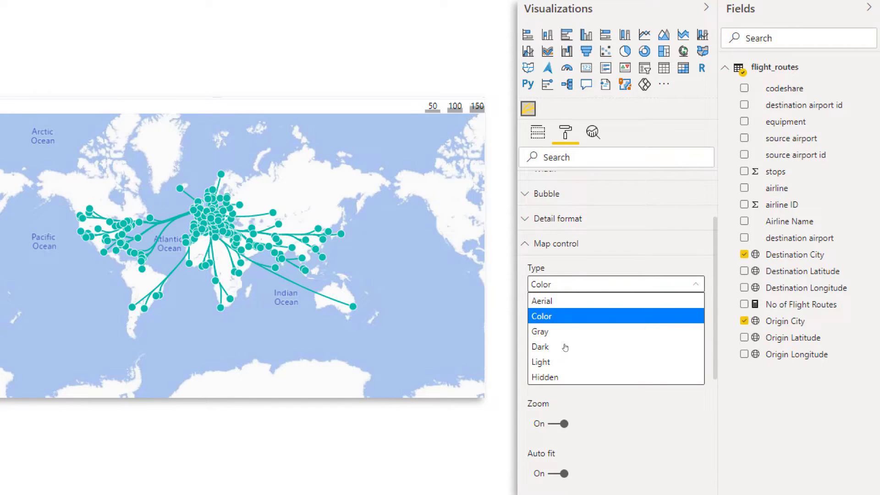
{"action": "left_click", "coordinate": [559, 363]}
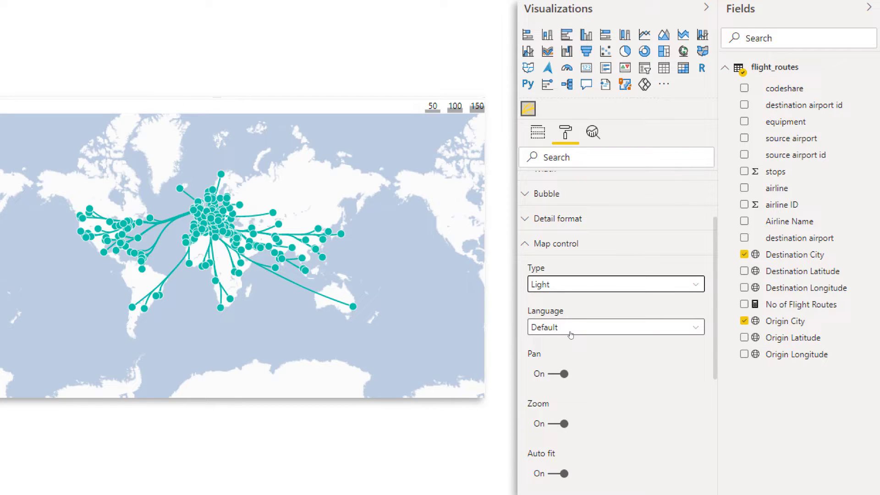
{"action": "left_click", "coordinate": [570, 332]}
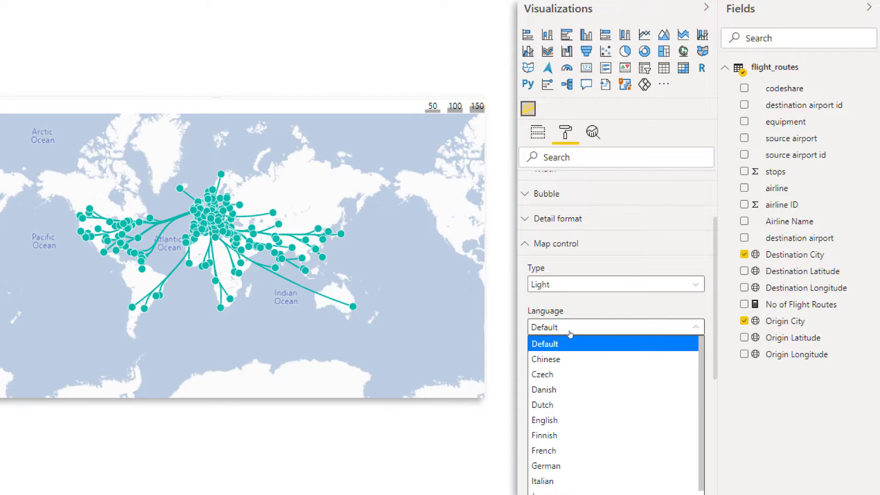
{"action": "left_click", "coordinate": [570, 332]}
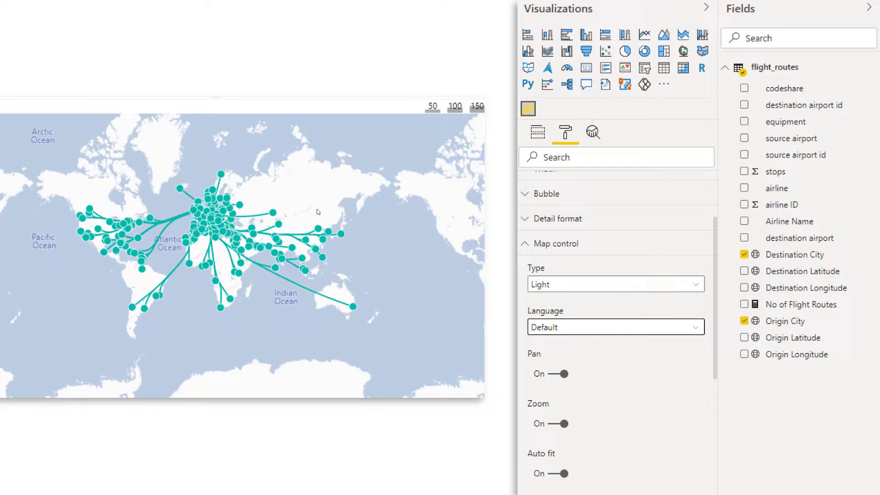
Step: Pan and zoom the map onto Europe, then turn Auto fit off
{"action": "mouse_move", "coordinate": [317, 209]}
{"action": "left_mouse_down"}
{"action": "mouse_move", "coordinate": [246, 210]}
{"action": "mouse_move", "coordinate": [314, 209]}
{"action": "left_mouse_up"}
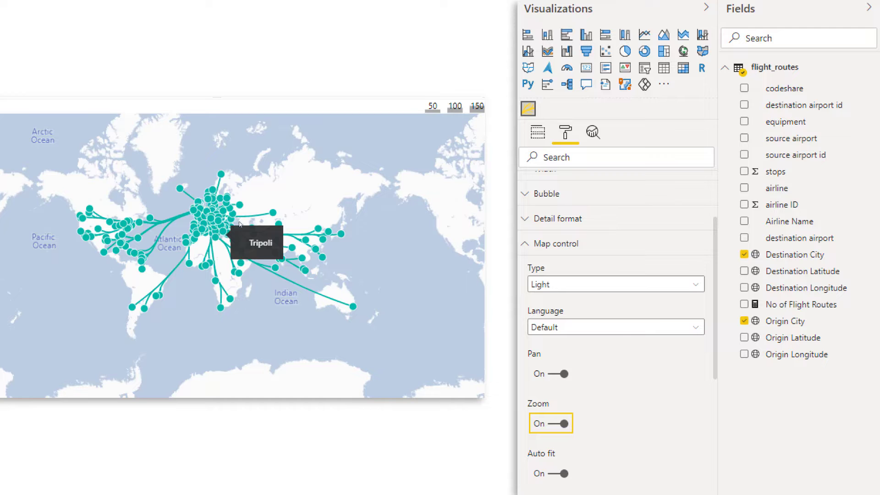
{"action": "scroll", "coordinate": [253, 287], "scroll_direction": "up", "scroll_amount": 3}
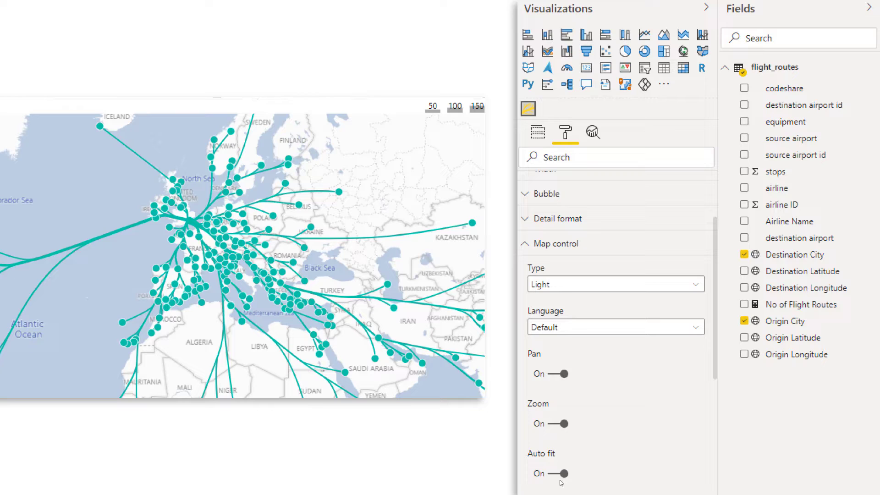
{"action": "left_click", "coordinate": [581, 480]}
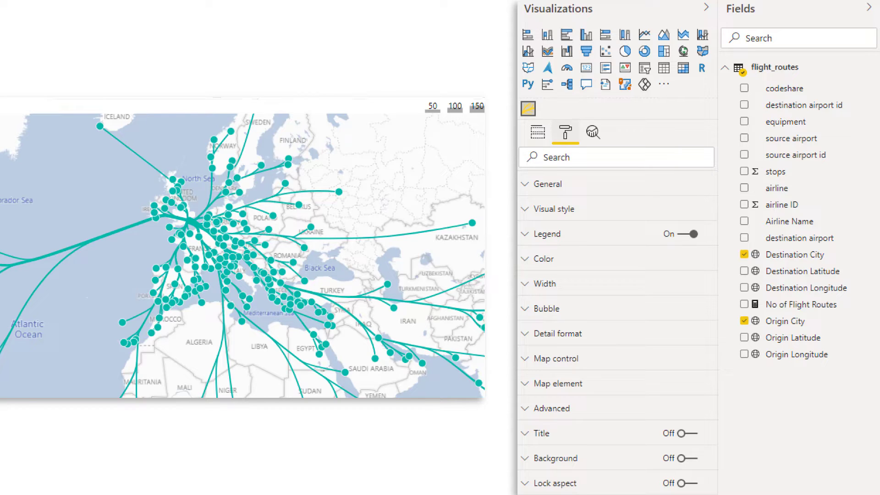
Step: Put the airline field into the flow map's Color well
{"action": "left_click", "coordinate": [538, 137]}
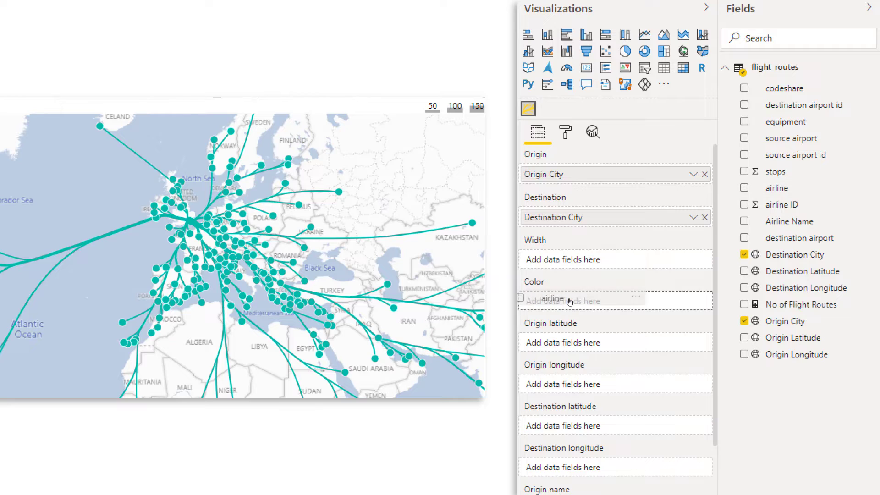
{"action": "left_click_drag", "start_coordinate": [573, 300], "coordinate": [573, 300]}
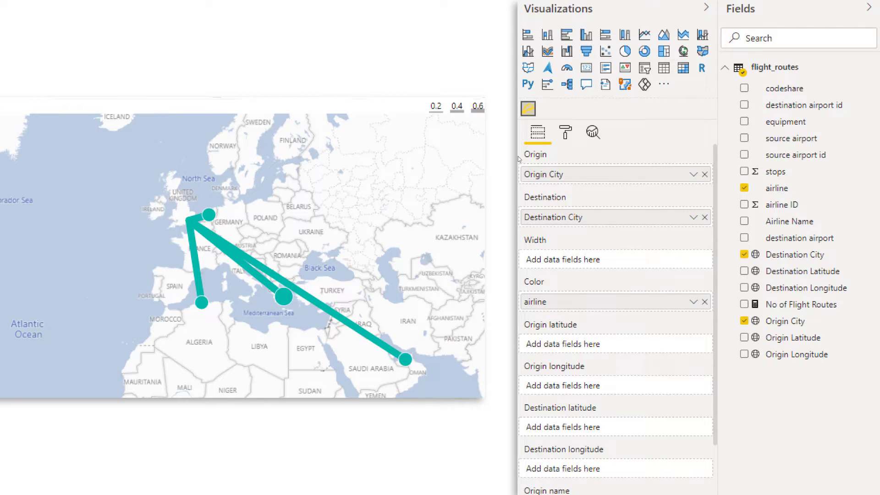
Step: Change the Visual style route Limit from 5 to 1000
{"action": "left_click", "coordinate": [567, 133]}
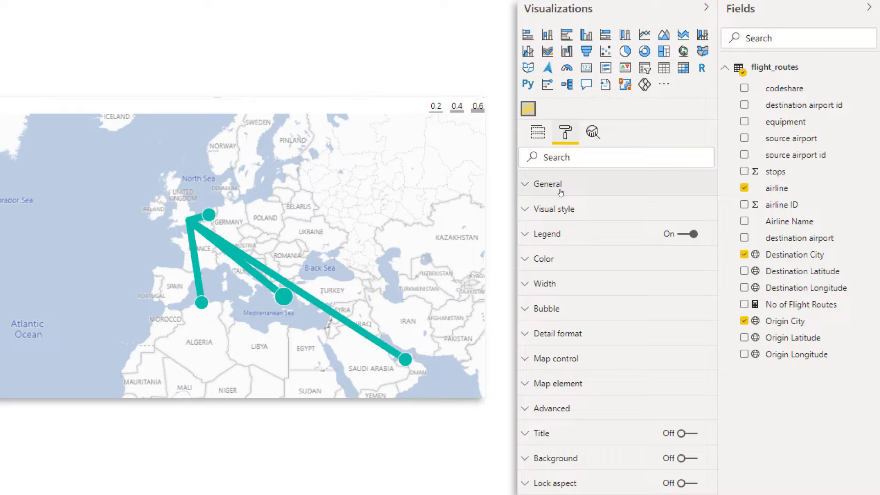
{"action": "left_click", "coordinate": [557, 211]}
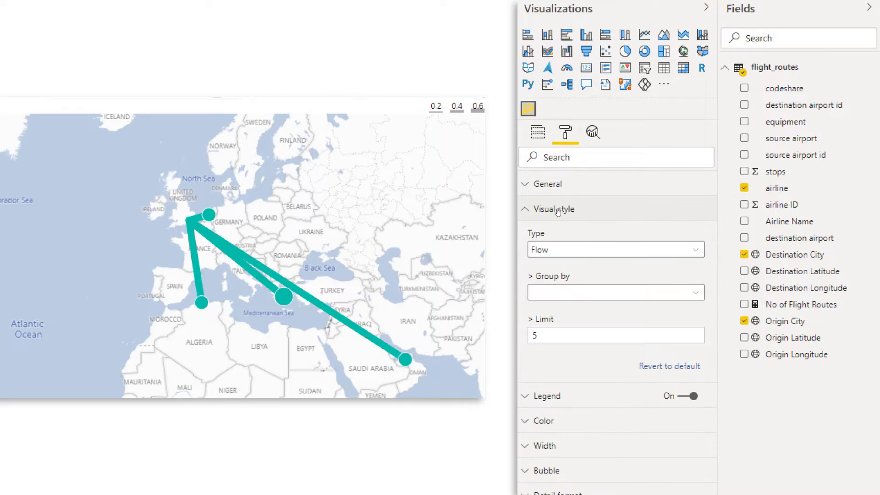
{"action": "left_click", "coordinate": [554, 337]}
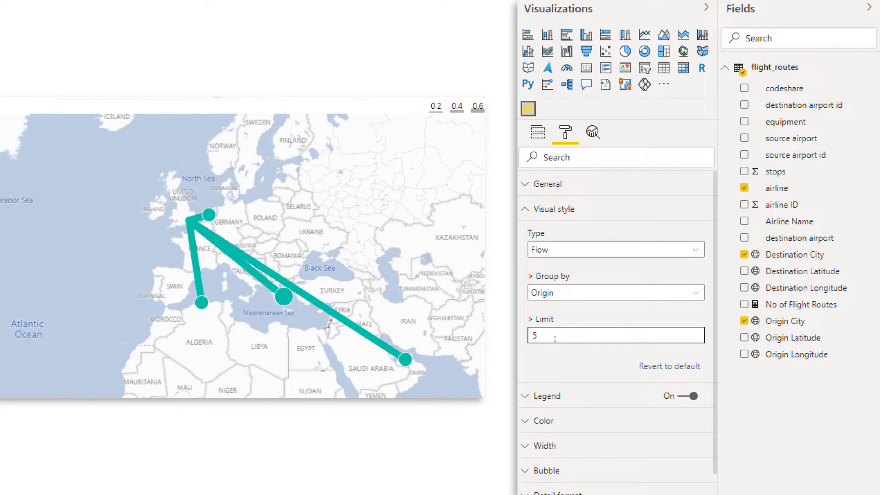
{"action": "double_click", "coordinate": [554, 337]}
{"action": "type", "text": "10"}
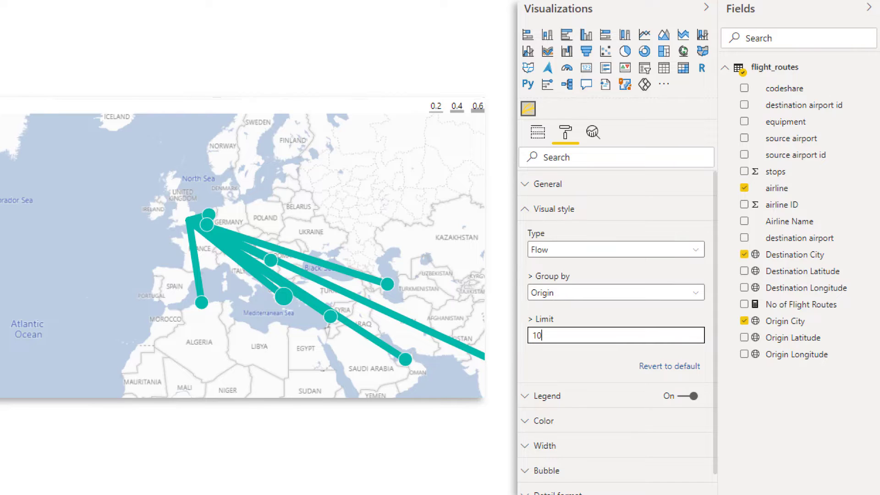
{"action": "type", "text": "00"}
{"action": "key", "text": "Return"}
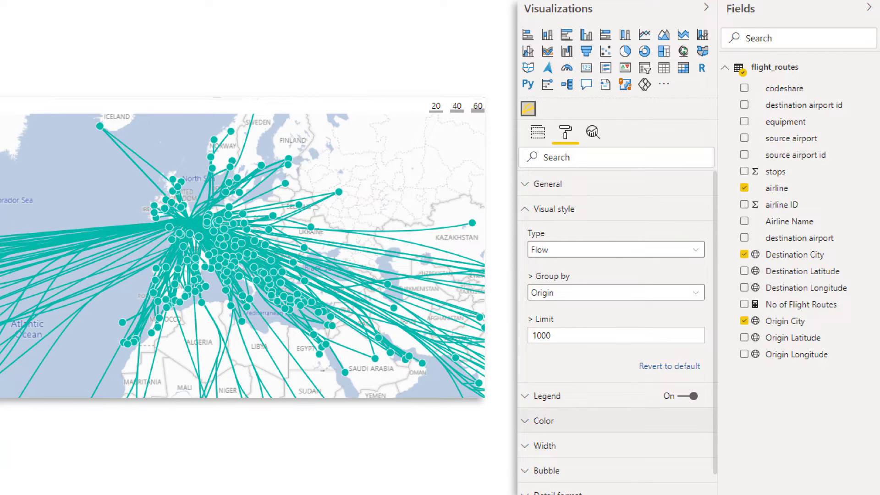
Step: Turn Color Autofill on so each airline's routes get a distinct colour
{"action": "left_click", "coordinate": [546, 212]}
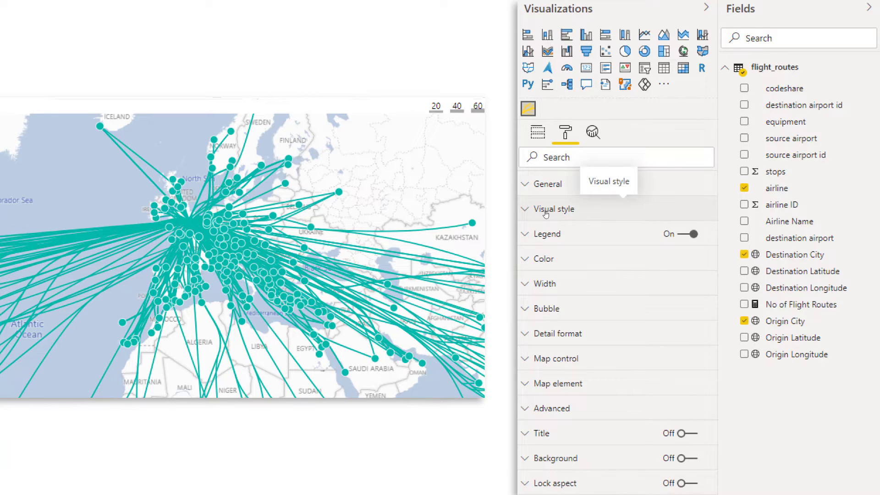
{"action": "left_click", "coordinate": [553, 266]}
{"action": "scroll", "coordinate": [553, 268], "scroll_direction": "down", "scroll_amount": 2}
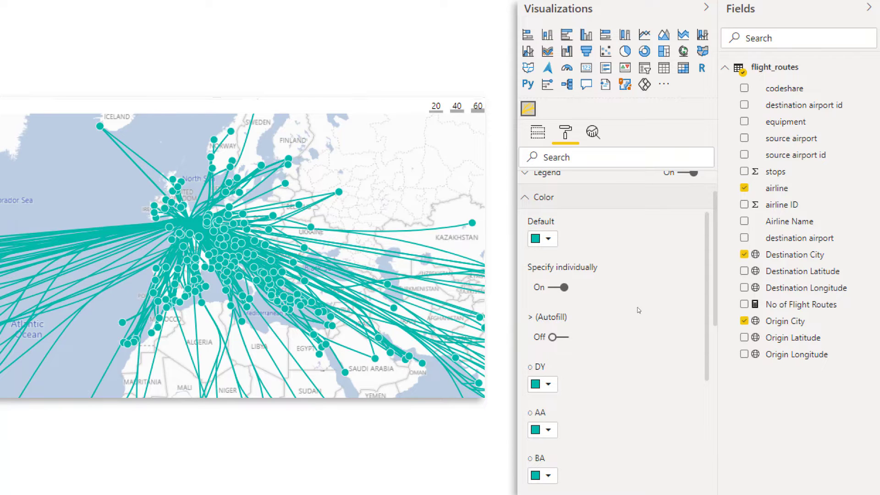
{"action": "left_click", "coordinate": [561, 339]}
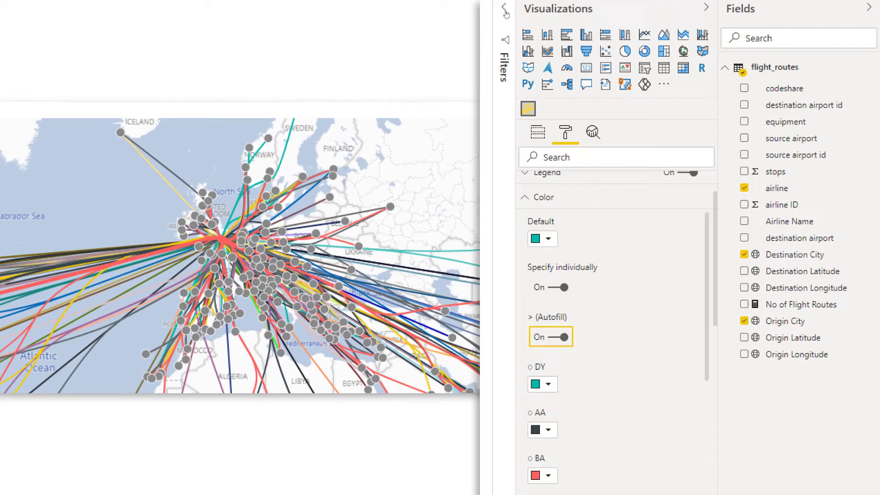
Step: Apply a Top 3 airline filter ranked by No of Flight Routes
{"action": "left_click", "coordinate": [505, 10]}
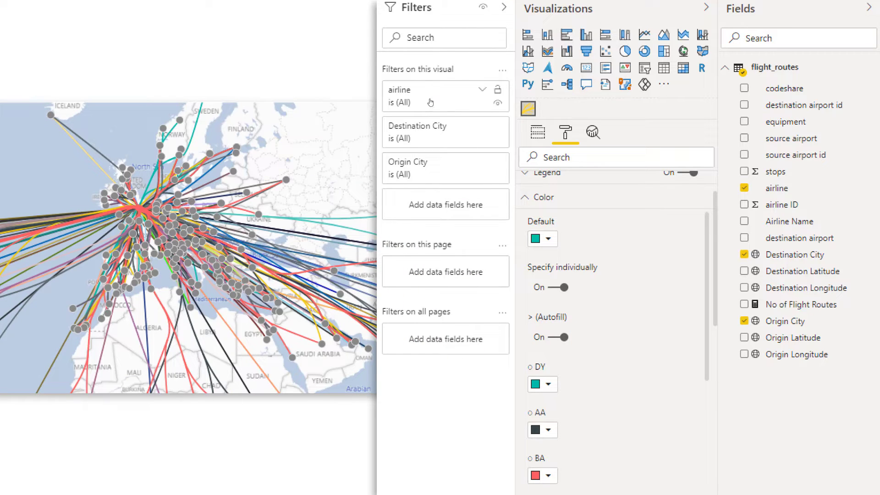
{"action": "left_click", "coordinate": [482, 90]}
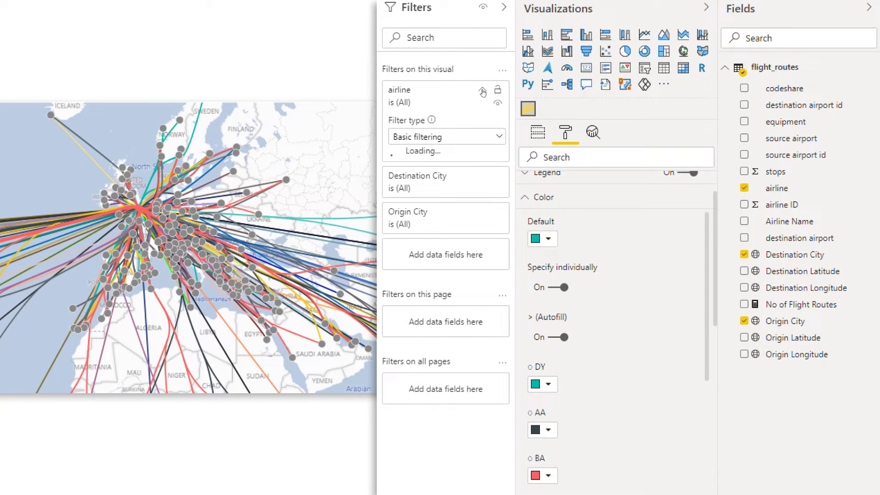
{"action": "left_click", "coordinate": [478, 143]}
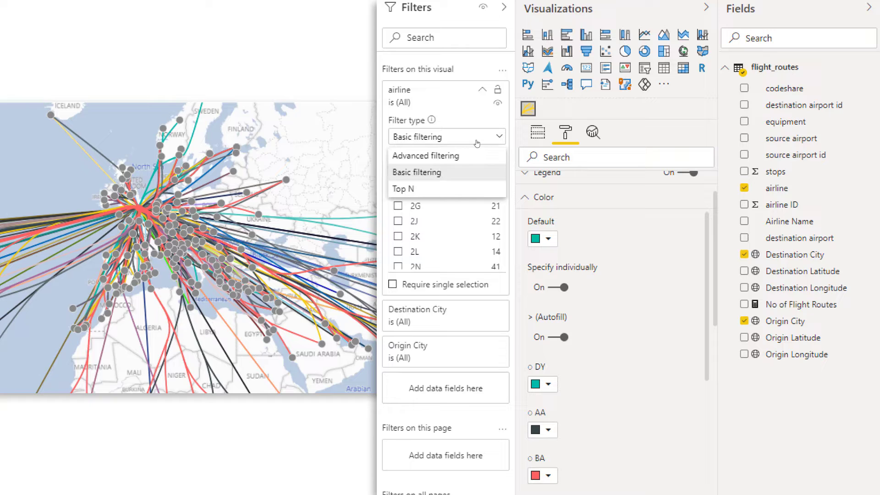
{"action": "left_click", "coordinate": [455, 190]}
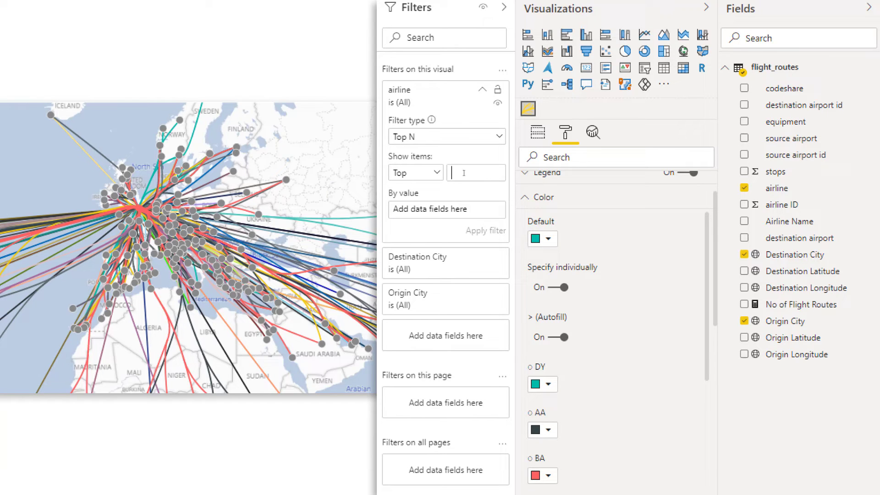
{"action": "type", "text": "3"}
{"action": "left_click_drag", "start_coordinate": [798, 304], "coordinate": [442, 214]}
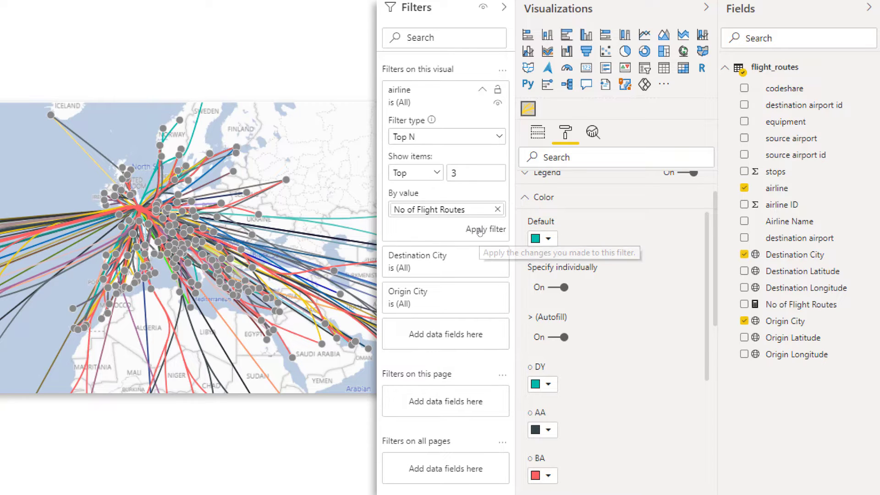
{"action": "left_click", "coordinate": [480, 231]}
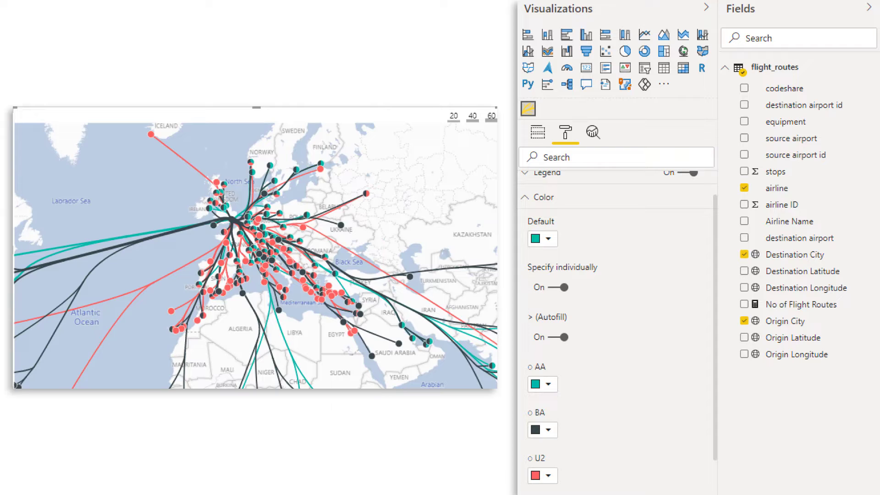
Step: In Legend settings, toggle automatic airline labels off and back on
{"action": "left_click", "coordinate": [545, 202]}
{"action": "left_click", "coordinate": [539, 210]}
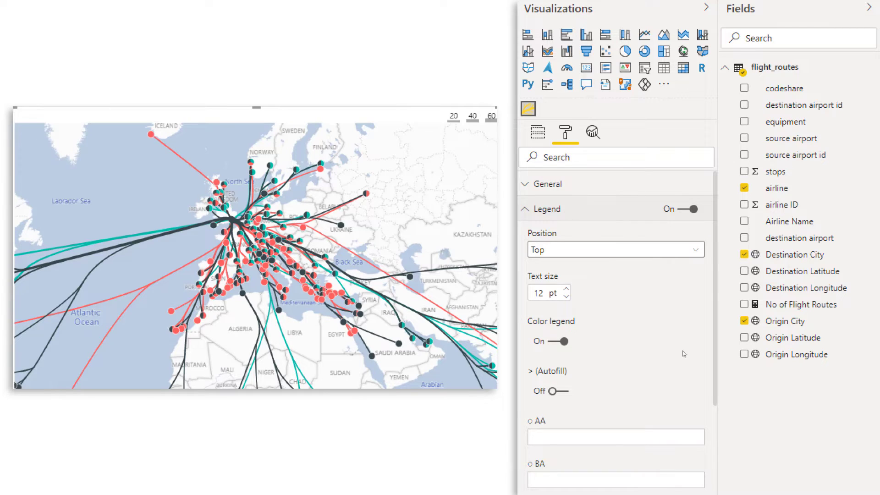
{"action": "scroll", "coordinate": [718, 353], "scroll_direction": "down", "scroll_amount": 1}
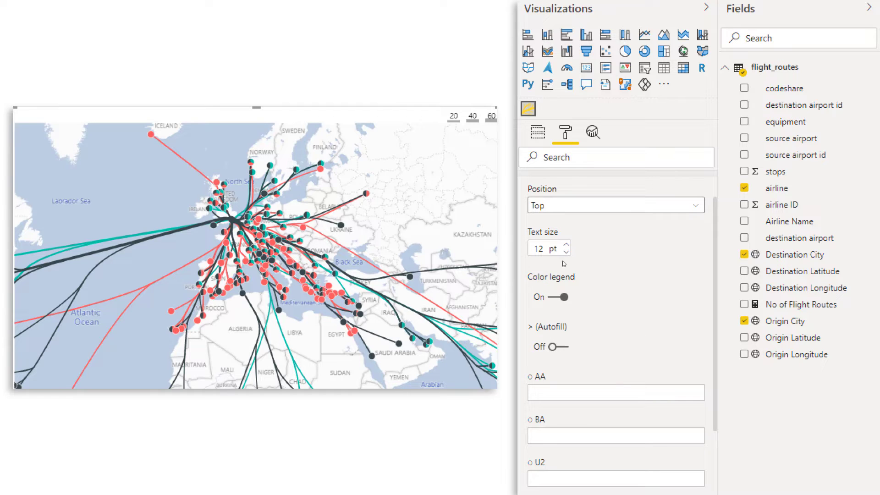
{"action": "left_click", "coordinate": [560, 350]}
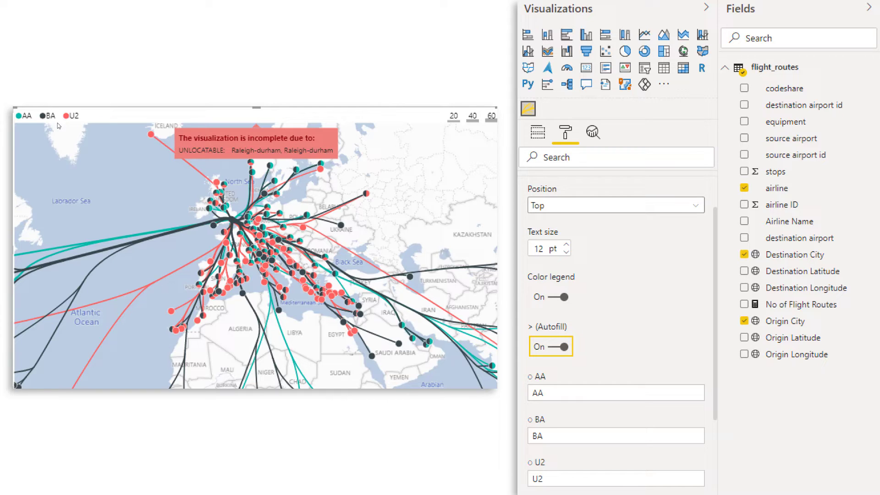
{"action": "left_click", "coordinate": [560, 347]}
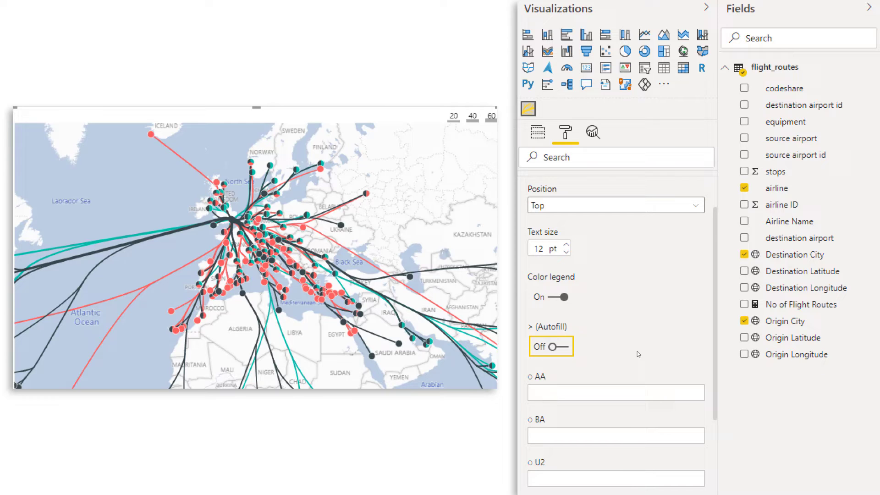
{"action": "left_click", "coordinate": [555, 348]}
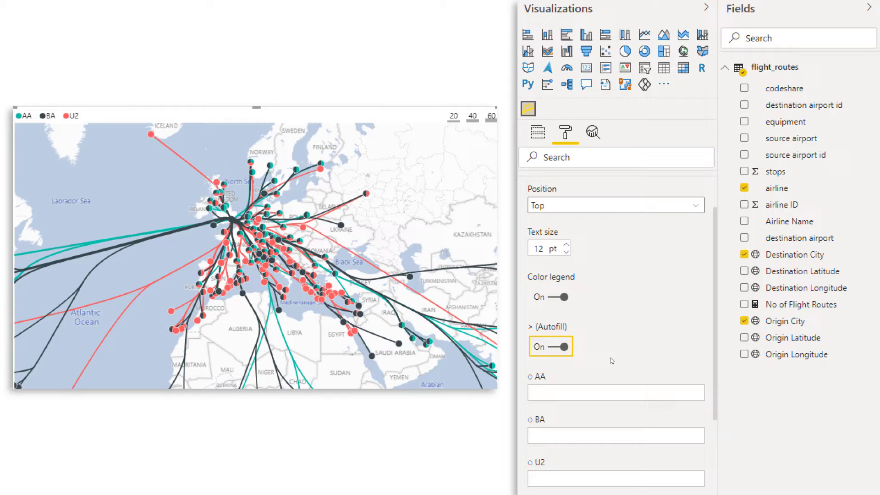
Step: Change the AA legend label to 'American Airlines'
{"action": "left_click", "coordinate": [553, 395]}
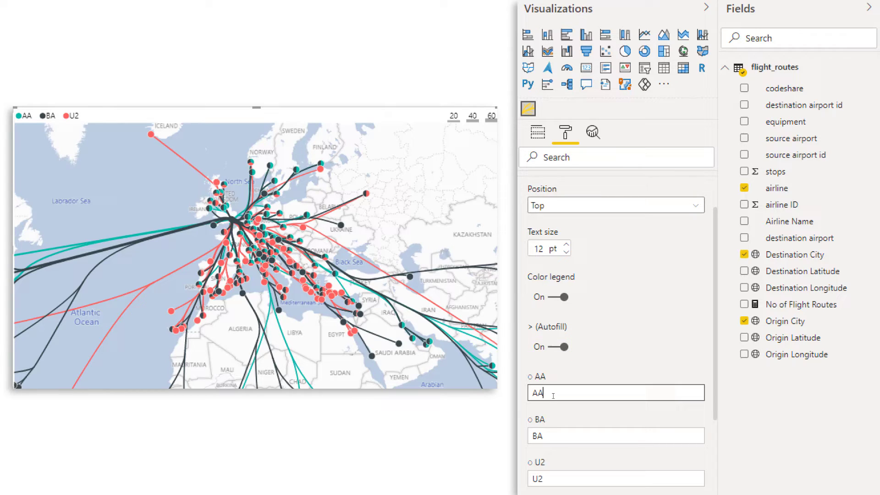
{"action": "key", "text": "BackSpace"}
{"action": "type", "text": "meric"}
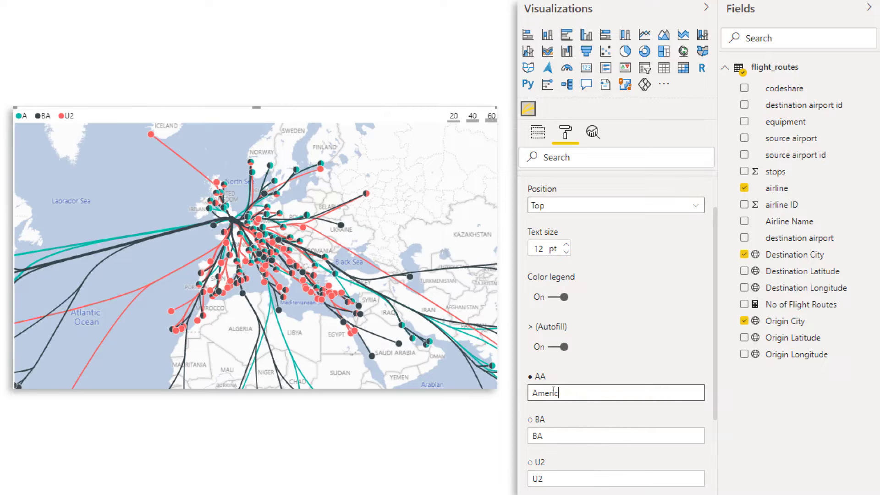
{"action": "type", "text": "an Airlines"}
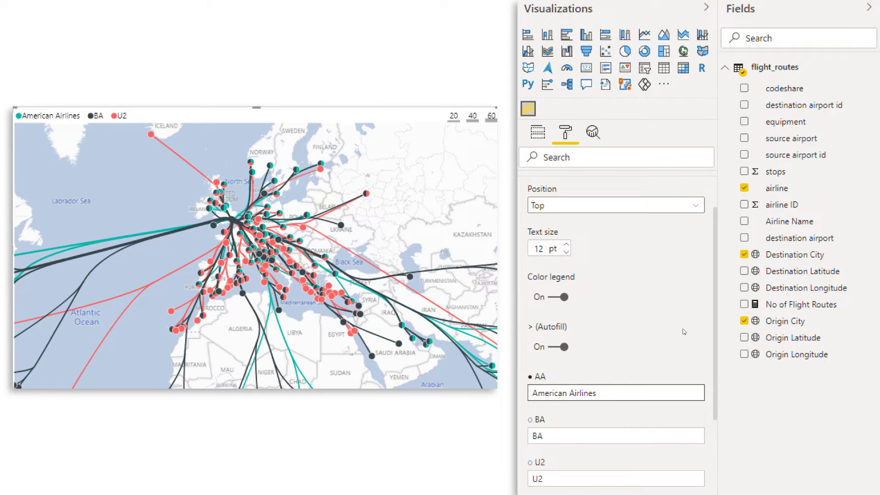
Step: Replace airline with Airline Name in Color and put No of Flight Routes in Width
{"action": "left_click", "coordinate": [537, 134]}
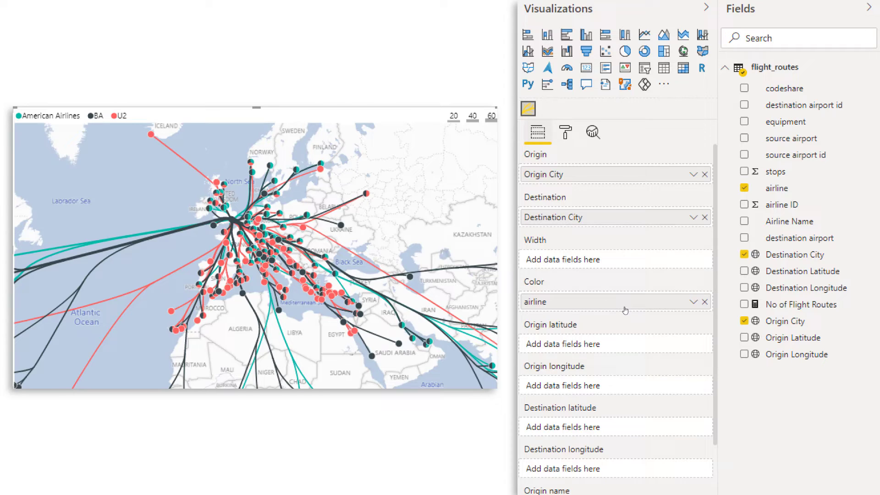
{"action": "left_click", "coordinate": [705, 303]}
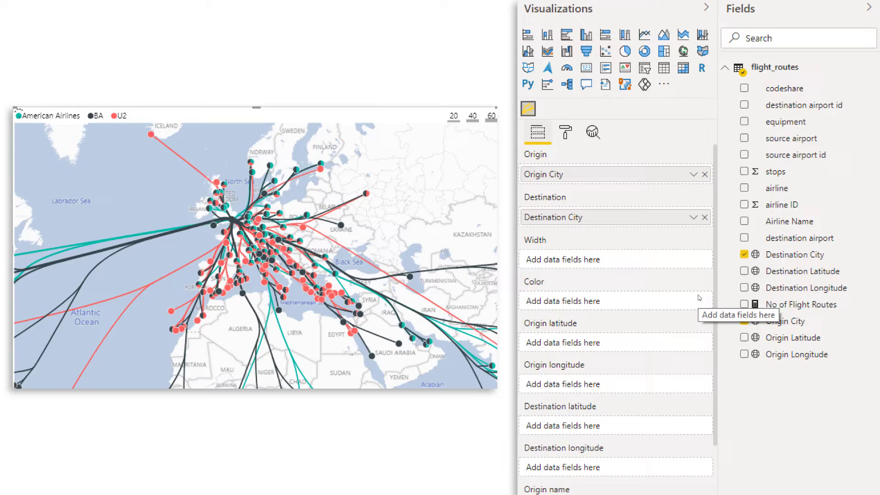
{"action": "left_click_drag", "start_coordinate": [788, 223], "coordinate": [595, 306]}
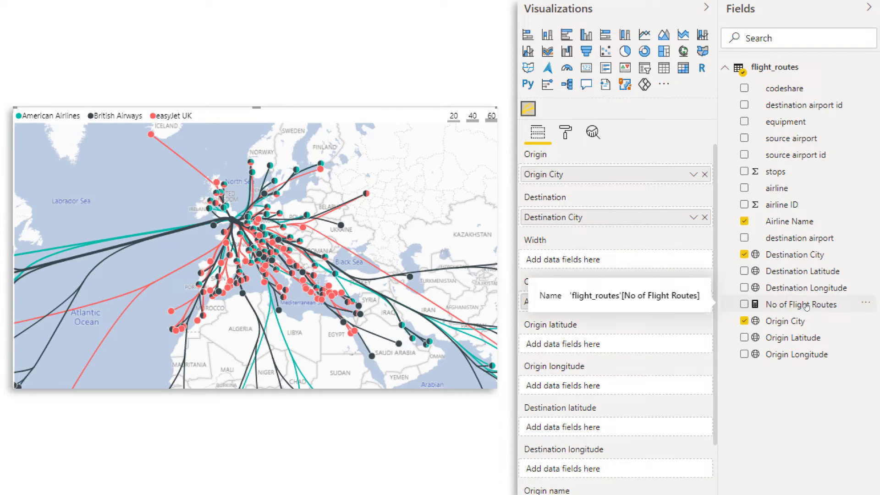
{"action": "left_click_drag", "start_coordinate": [801, 306], "coordinate": [584, 263]}
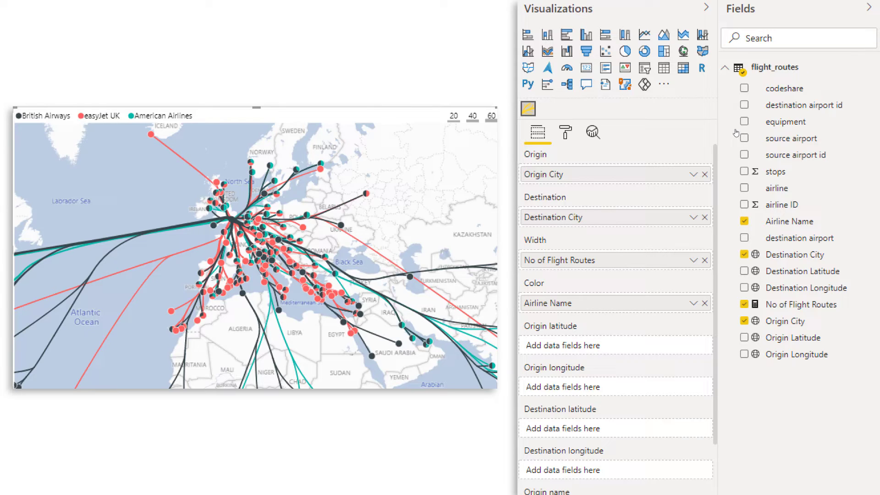
Step: Set route widths to minimum 1, maximum 25 on a Log scale
{"action": "left_click", "coordinate": [566, 133]}
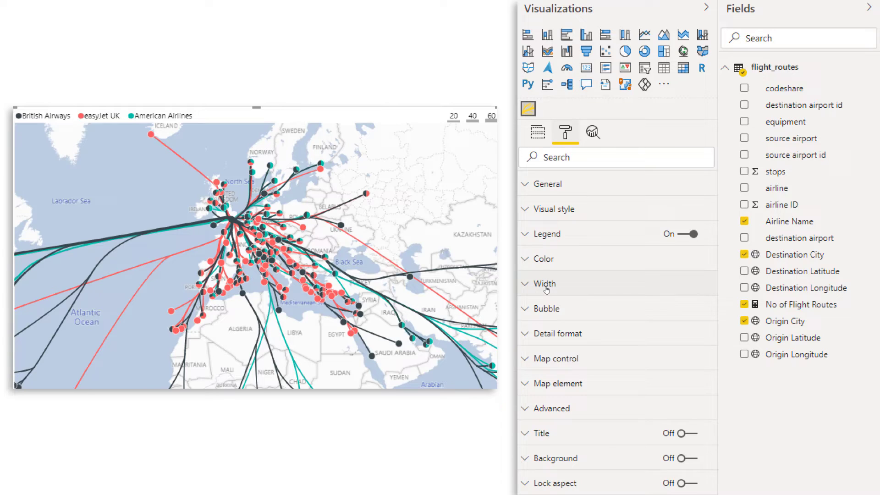
{"action": "left_click", "coordinate": [546, 284]}
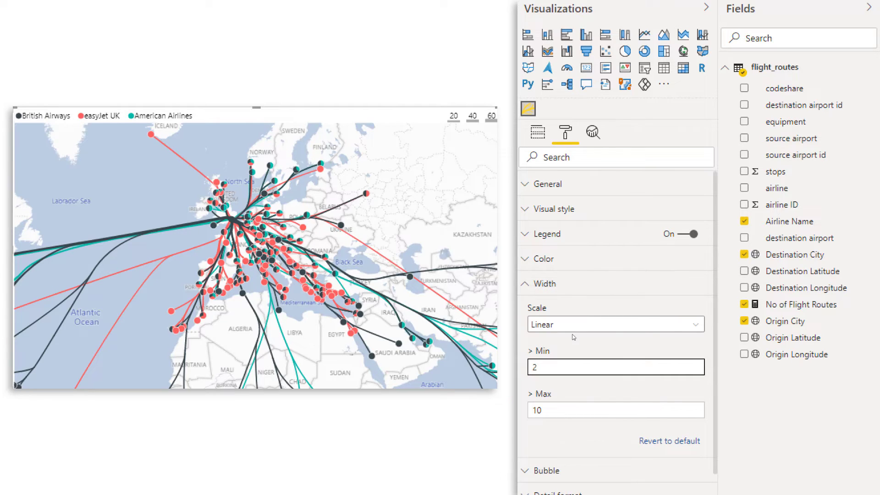
{"action": "double_click", "coordinate": [536, 372]}
{"action": "type", "text": "1"}
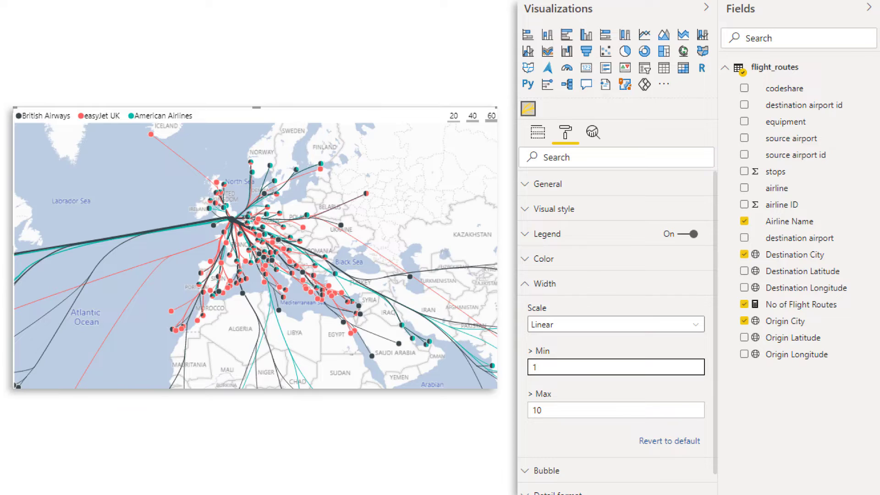
{"action": "left_click", "coordinate": [554, 412]}
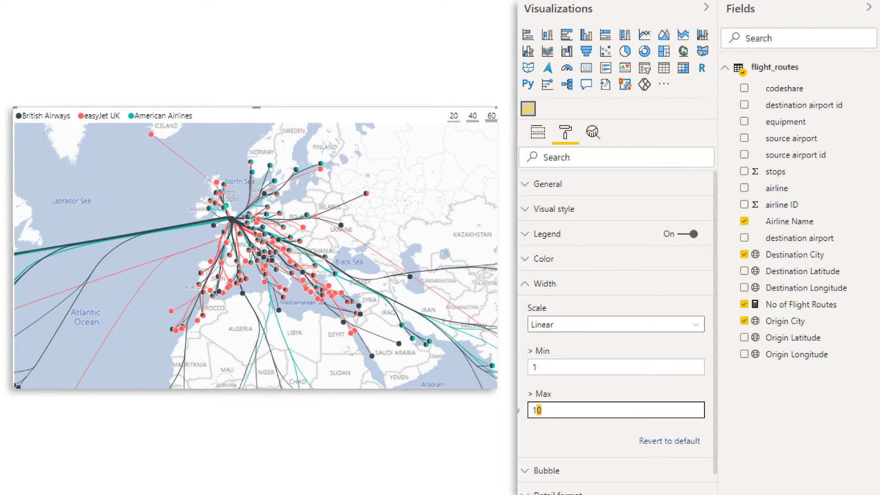
{"action": "type", "text": "25"}
{"action": "left_click", "coordinate": [584, 389]}
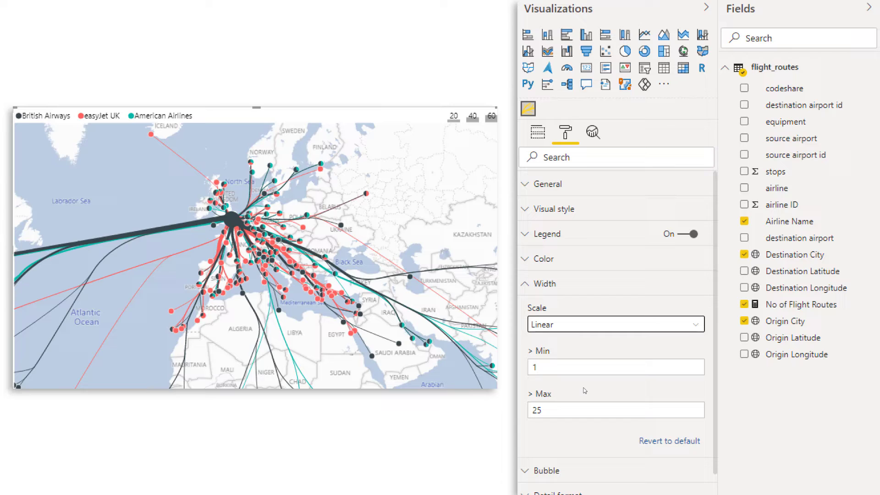
{"action": "left_click", "coordinate": [573, 329]}
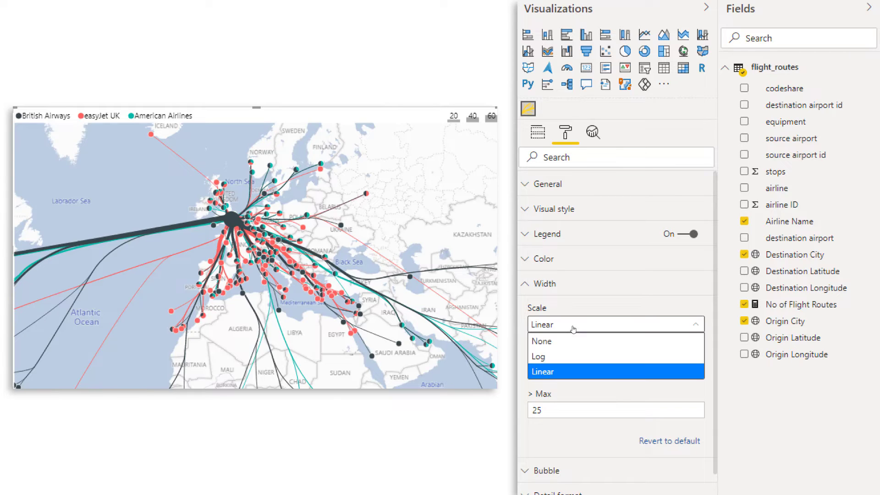
{"action": "left_click", "coordinate": [558, 358]}
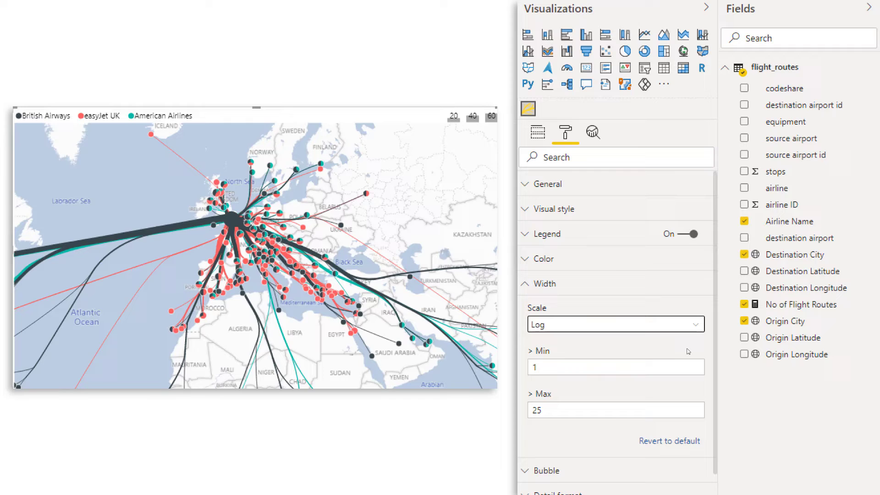
{"action": "left_click", "coordinate": [509, 282]}
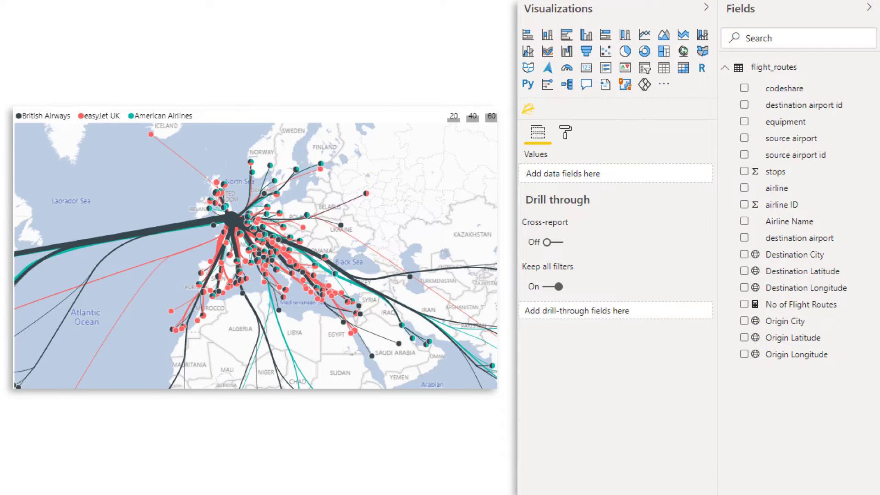
Step: Zoom the map into Western Europe and place the pie bubbles on destination cities
{"action": "double_click", "coordinate": [259, 241]}
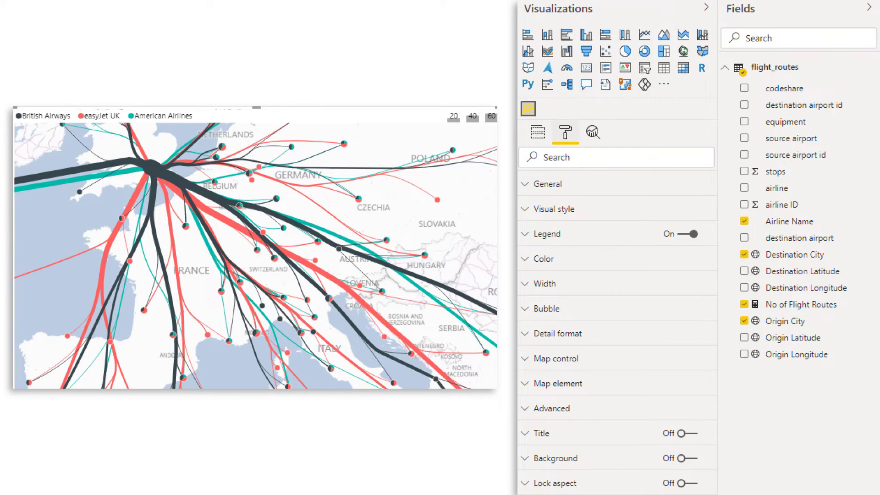
{"action": "left_click", "coordinate": [552, 310]}
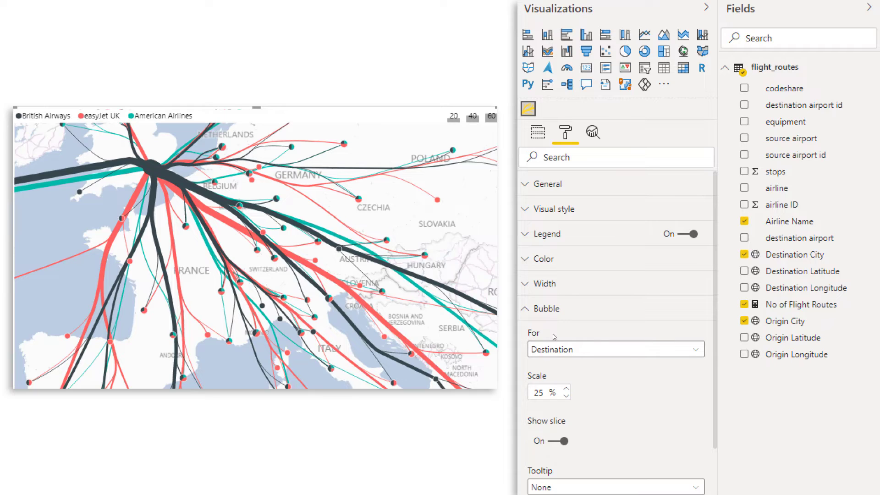
{"action": "left_click", "coordinate": [558, 349]}
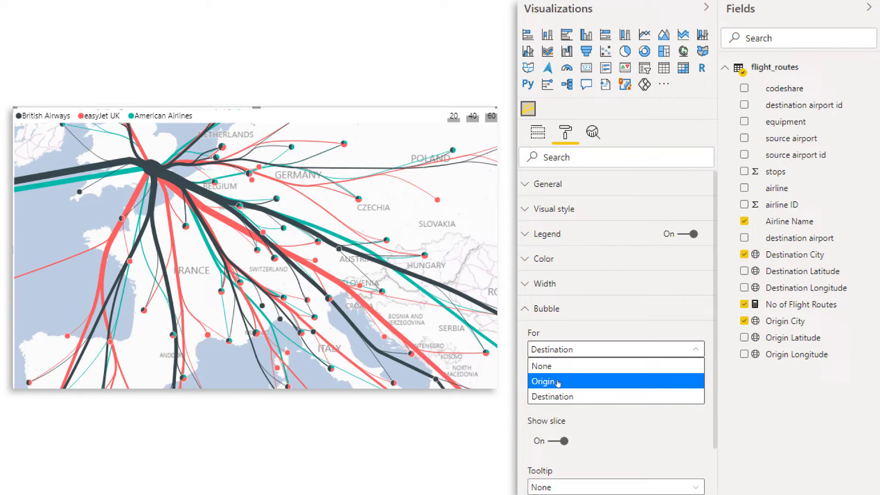
{"action": "left_click", "coordinate": [558, 382]}
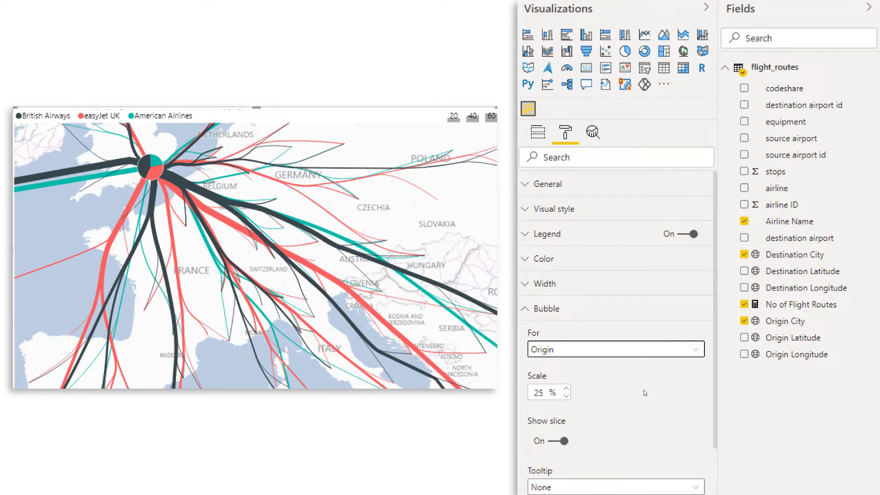
{"action": "left_click", "coordinate": [567, 356]}
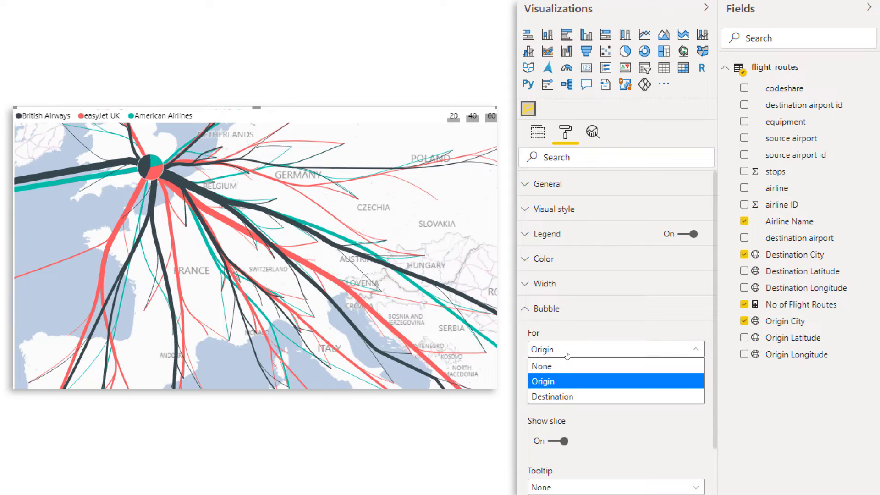
{"action": "left_click", "coordinate": [570, 397]}
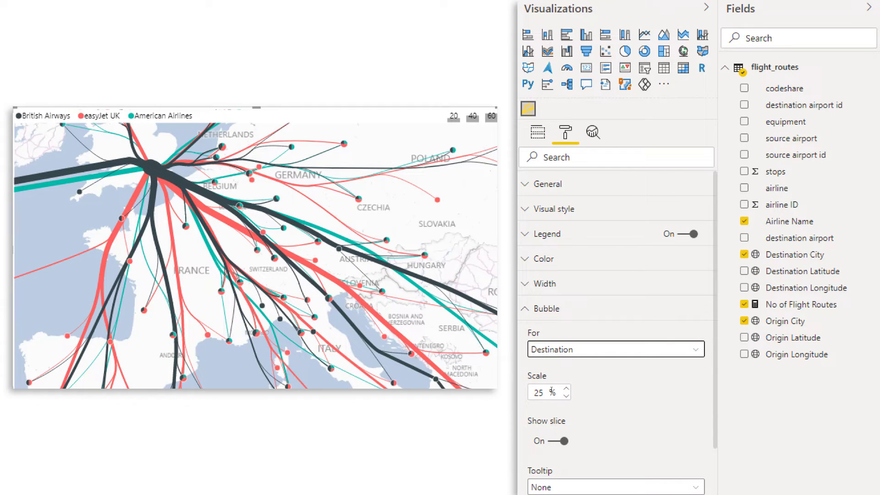
Step: Set the bubble scale to 50% and the bubble tooltip to Hide
{"action": "left_click", "coordinate": [530, 393]}
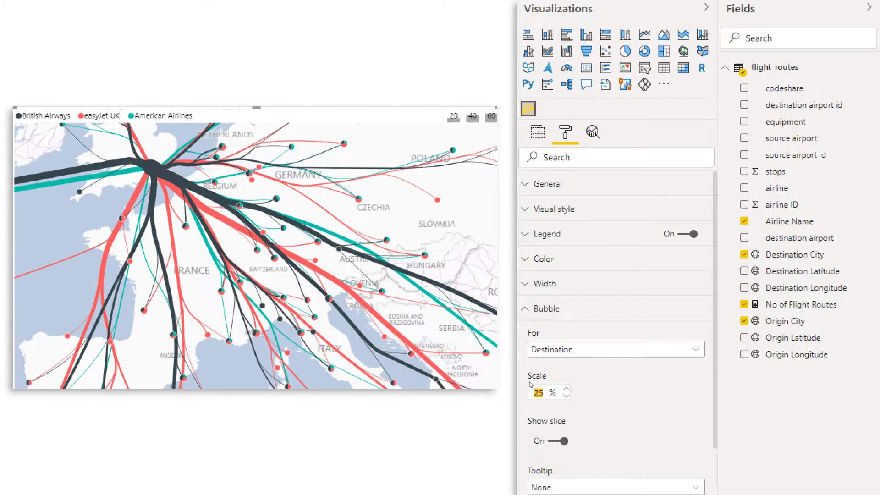
{"action": "type", "text": "50"}
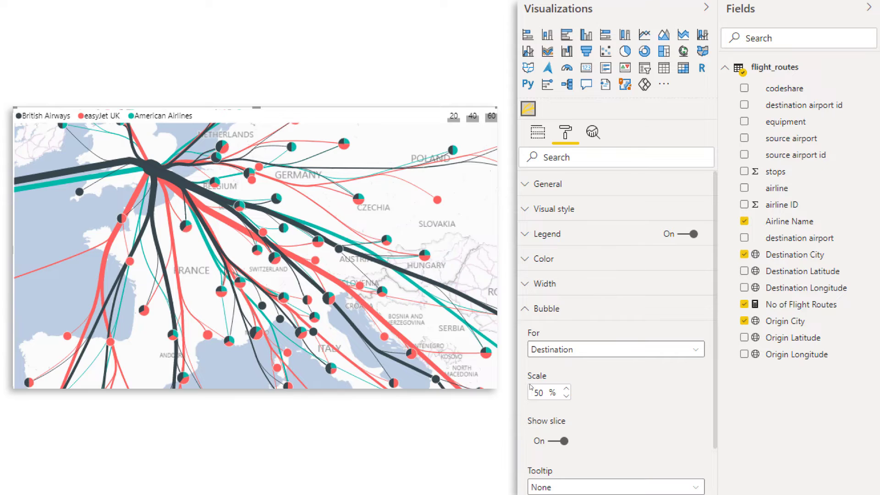
{"action": "key", "text": "Tab"}
{"action": "key", "text": "Tab"}
{"action": "key", "text": "Down"}
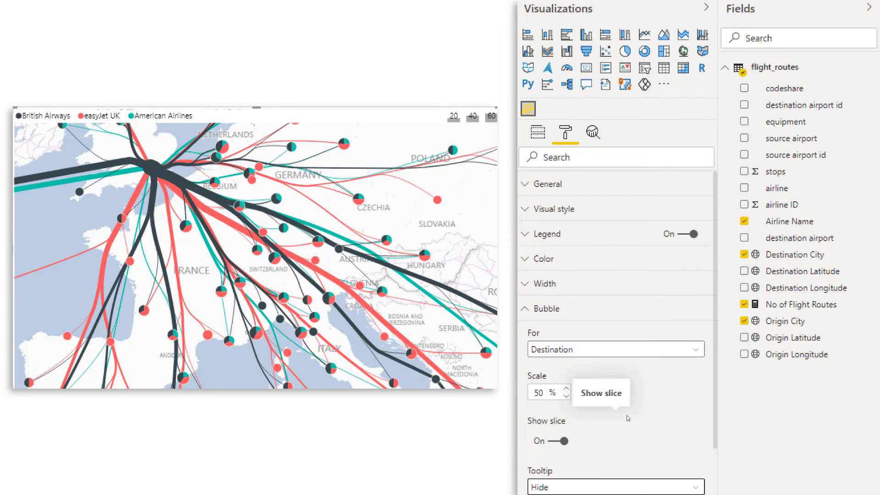
{"action": "scroll", "coordinate": [626, 415], "scroll_direction": "down", "scroll_amount": 2}
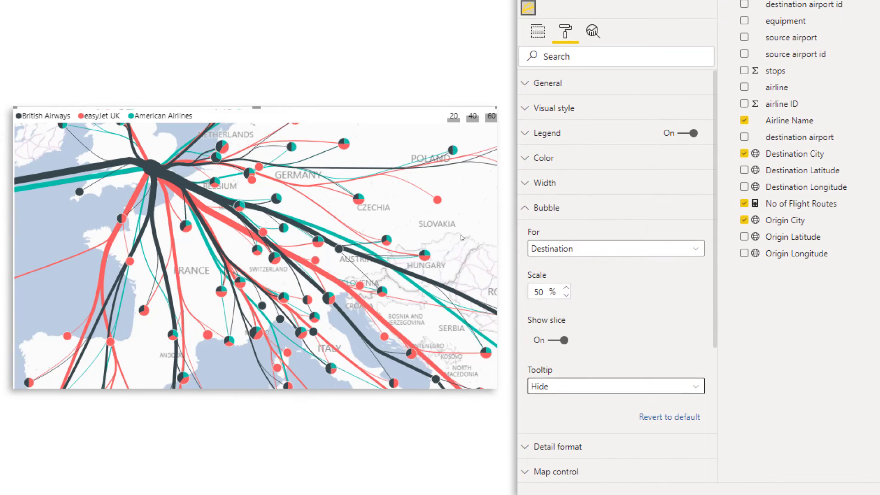
{"action": "mouse_move", "coordinate": [360, 201]}
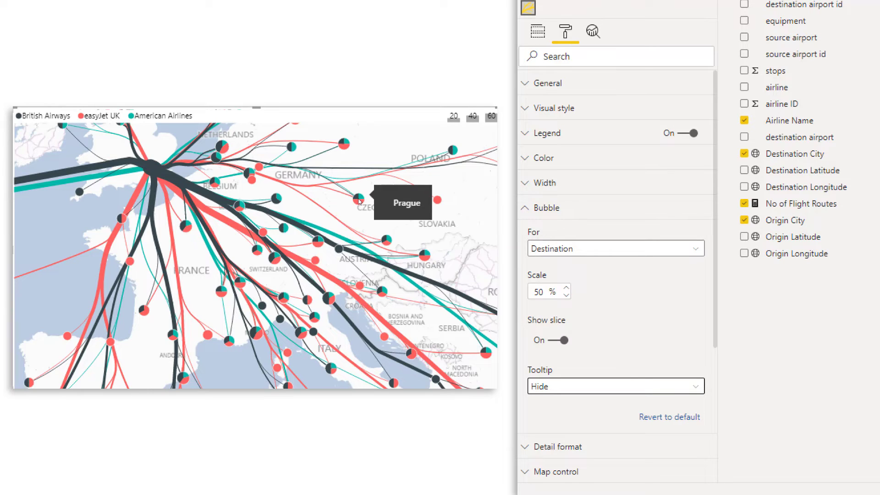
Step: Try By click bubble labels on Prague, then switch the bubble tooltip to None and Hide
{"action": "left_click", "coordinate": [604, 397]}
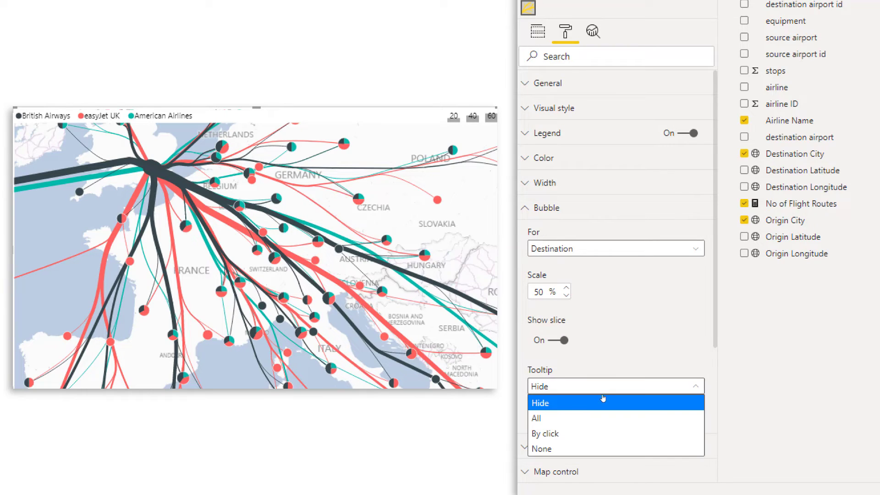
{"action": "left_click", "coordinate": [548, 423]}
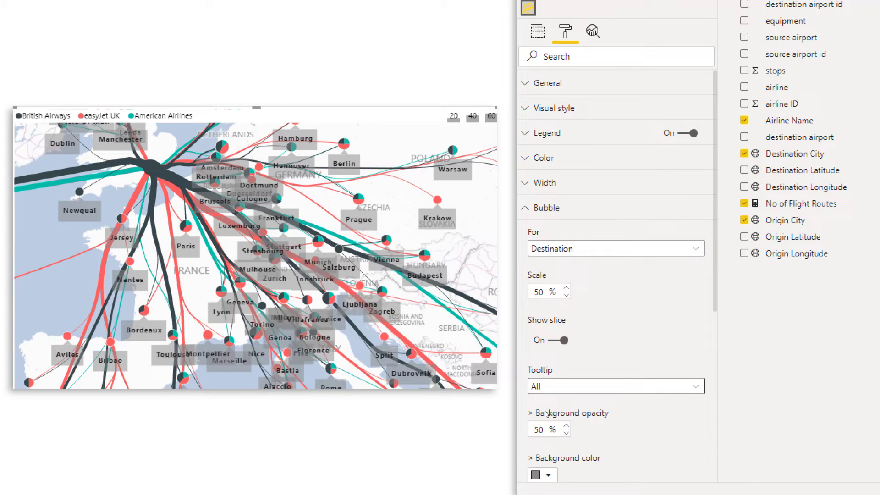
{"action": "left_click", "coordinate": [578, 388]}
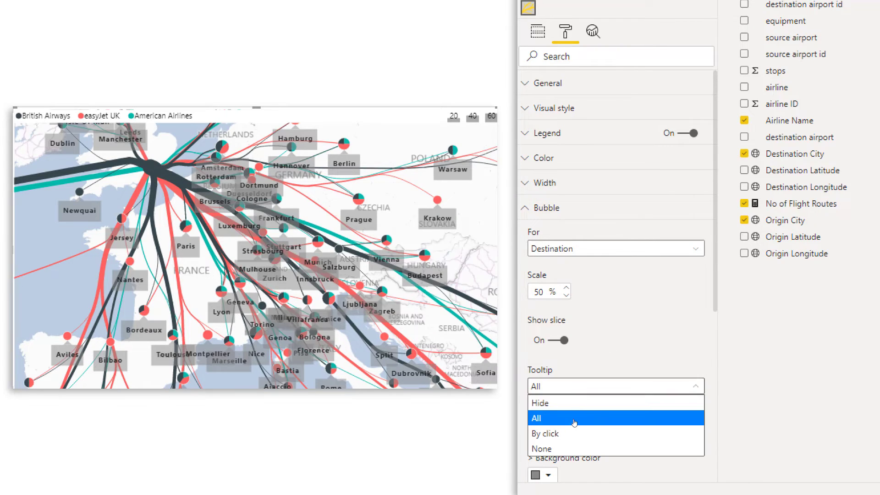
{"action": "left_click", "coordinate": [574, 435]}
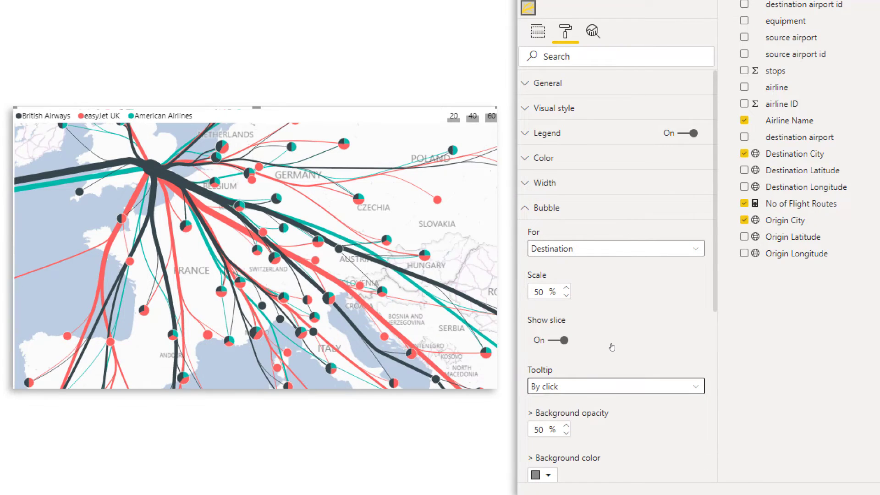
{"action": "left_click", "coordinate": [360, 201]}
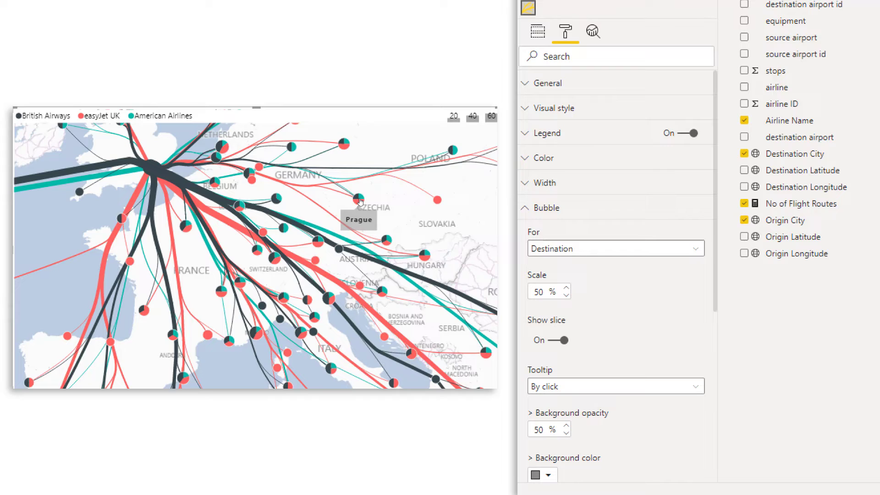
{"action": "left_click", "coordinate": [587, 390]}
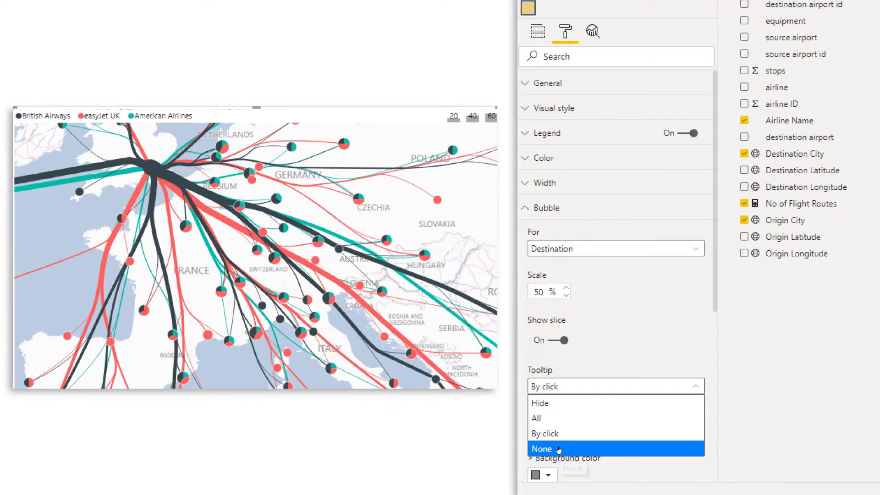
{"action": "left_click", "coordinate": [558, 449]}
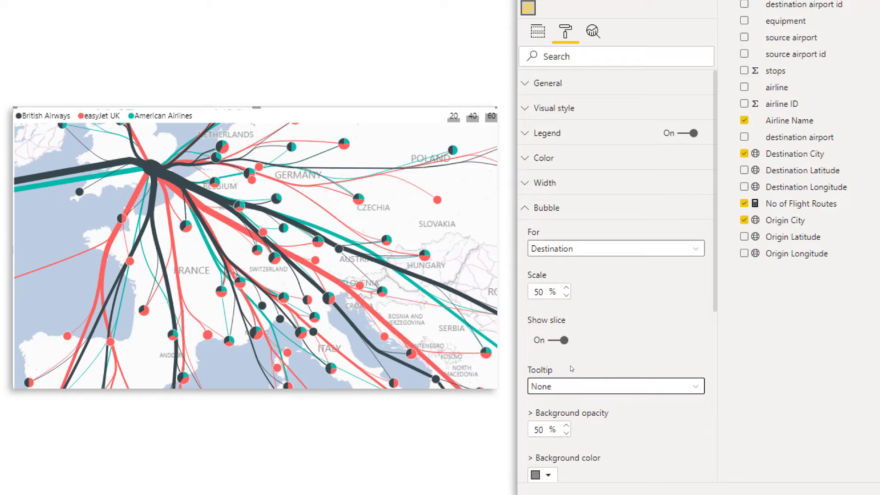
{"action": "left_click", "coordinate": [558, 390]}
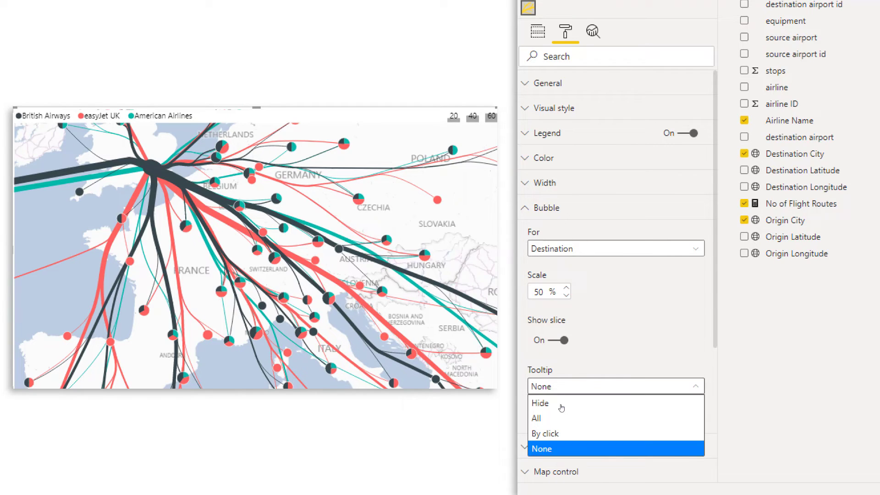
{"action": "left_click", "coordinate": [560, 403]}
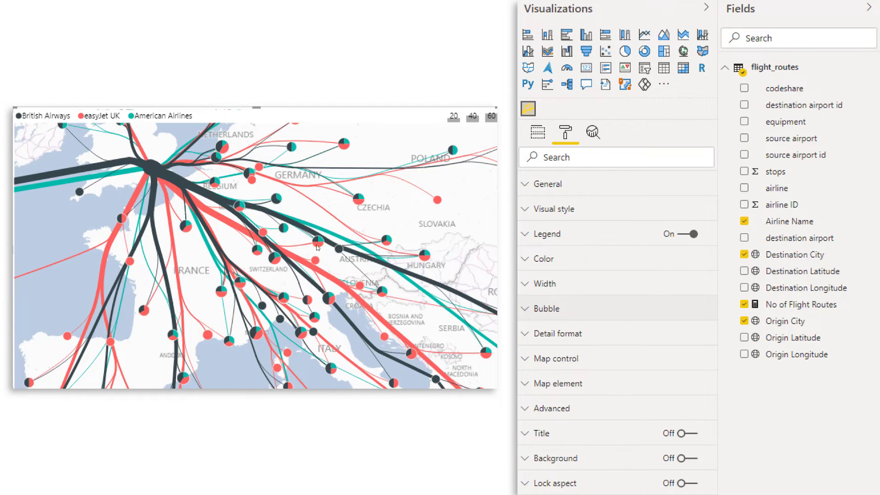
Step: Put destination airport into the flow map's Tooltip well
{"action": "mouse_move", "coordinate": [232, 223]}
{"action": "left_click", "coordinate": [538, 132]}
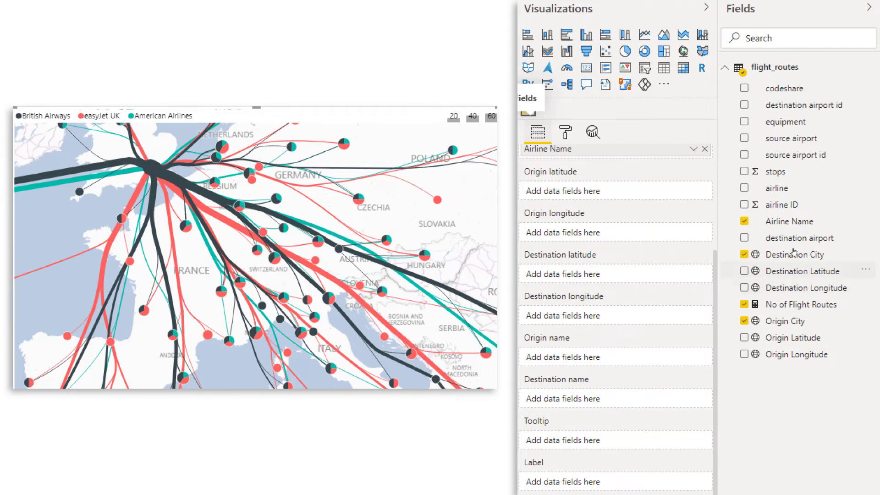
{"action": "left_click_drag", "start_coordinate": [801, 239], "coordinate": [607, 441]}
{"action": "mouse_move", "coordinate": [248, 236]}
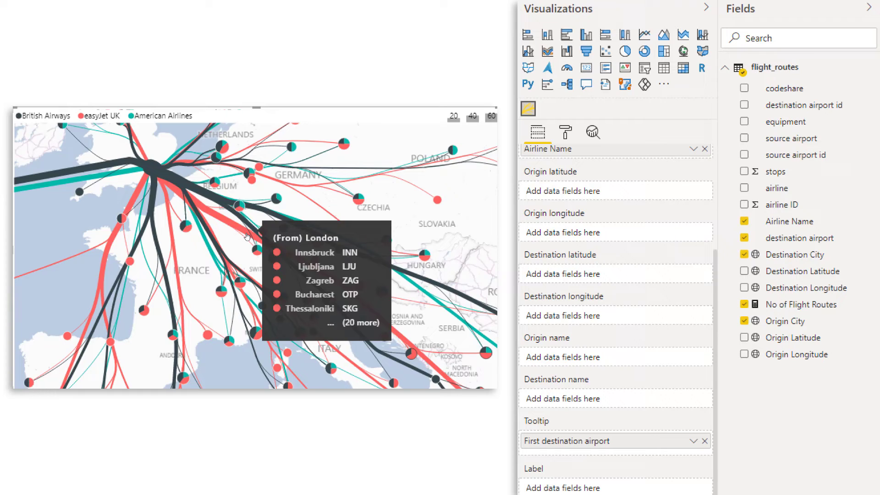
Step: Raise the Detail format Top limit from 5 to 20
{"action": "left_click", "coordinate": [566, 134]}
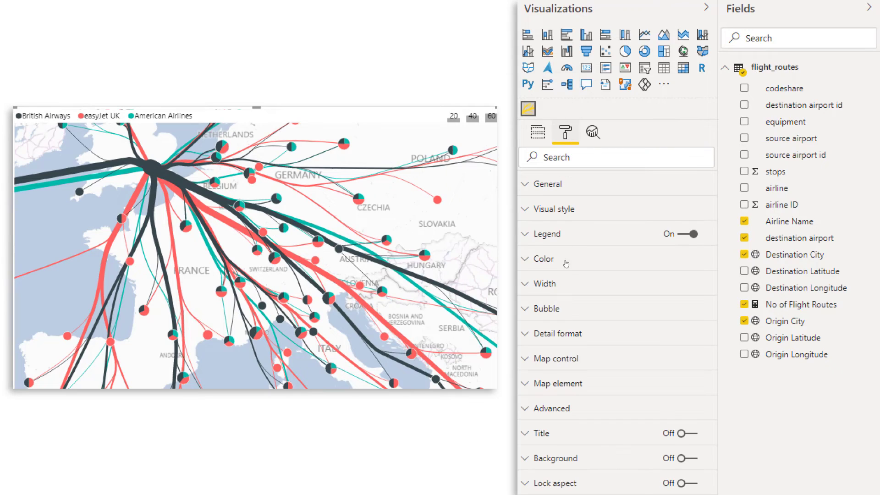
{"action": "left_click", "coordinate": [561, 337]}
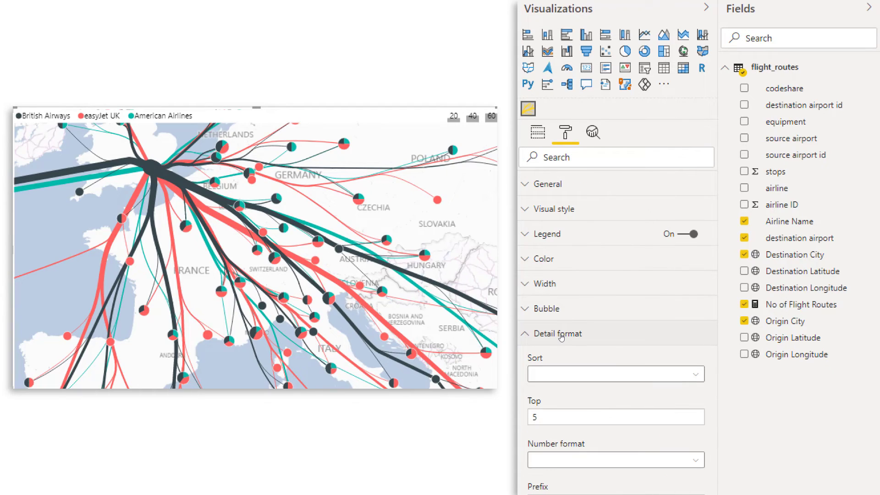
{"action": "left_click", "coordinate": [546, 418]}
{"action": "double_click", "coordinate": [546, 418]}
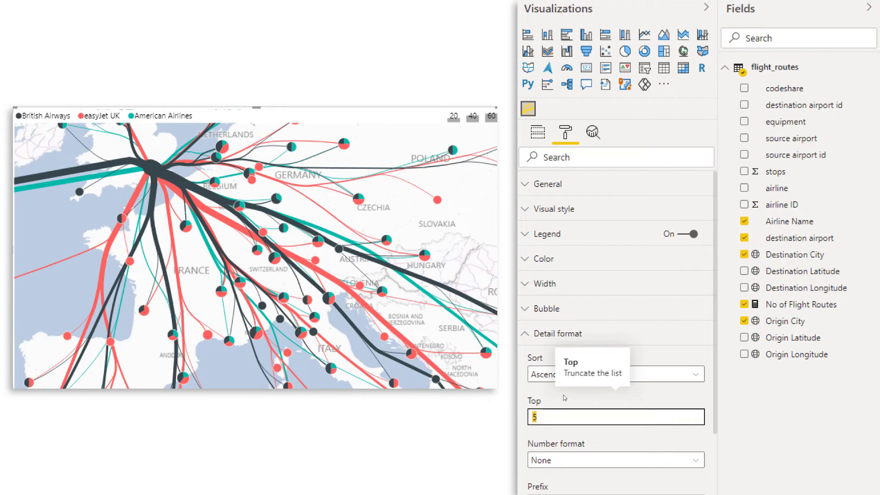
{"action": "type", "text": "20"}
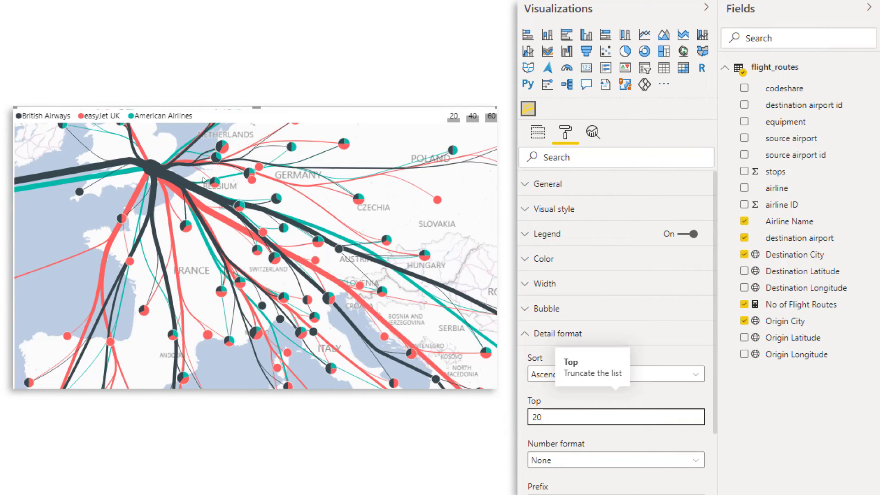
{"action": "mouse_move", "coordinate": [200, 194]}
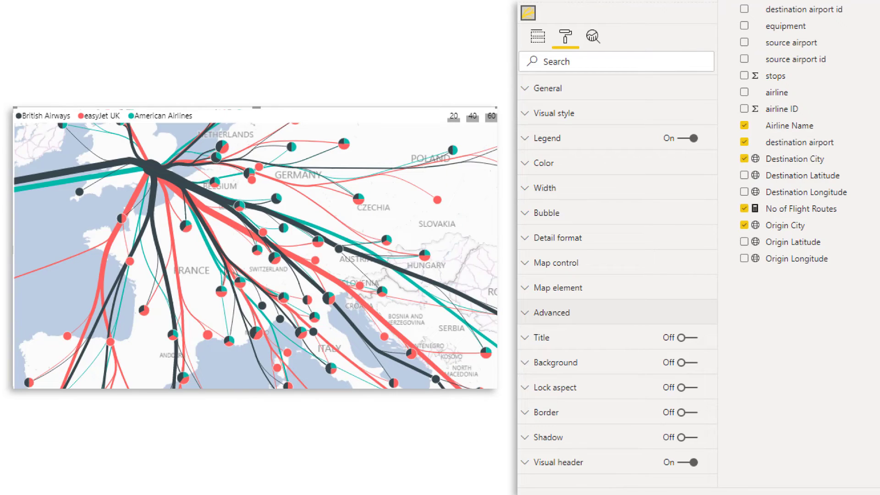
Step: Turn geocode Cache off, filter to Atlanta then London, then turn Cache back on
{"action": "left_click", "coordinate": [546, 319]}
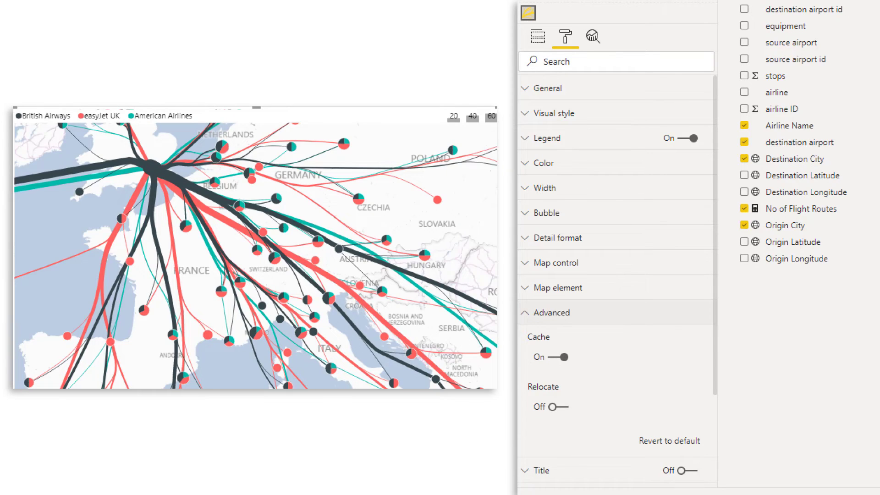
{"action": "left_click", "coordinate": [564, 357]}
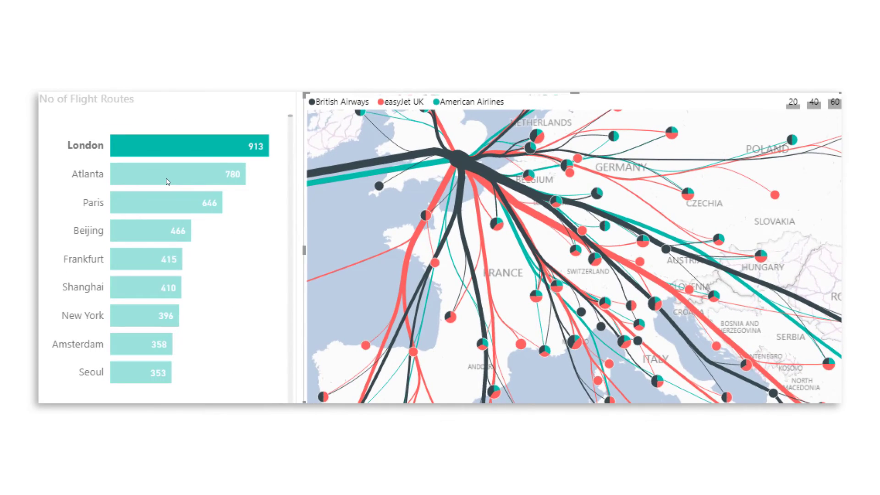
{"action": "left_click", "coordinate": [168, 182]}
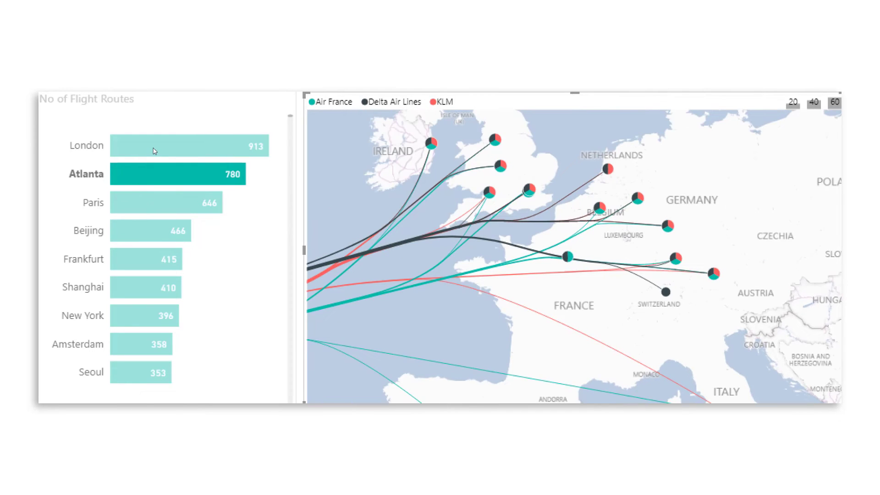
{"action": "left_click", "coordinate": [148, 146]}
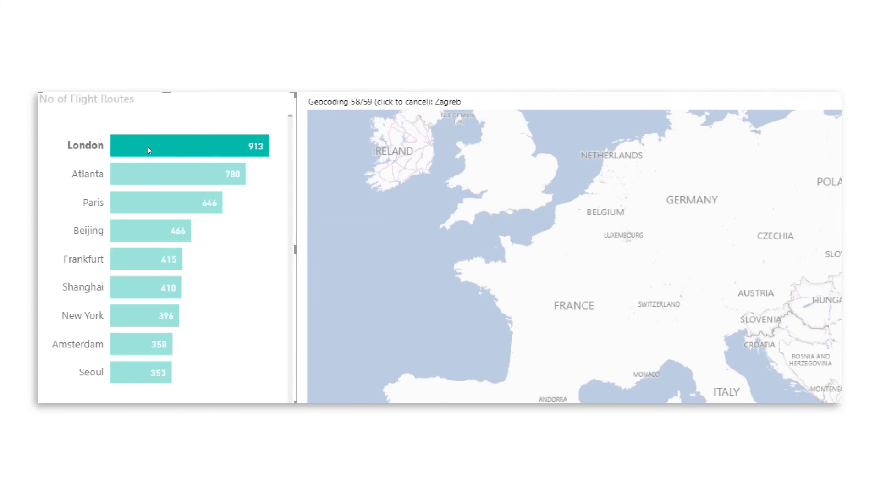
{"action": "mouse_move", "coordinate": [146, 149]}
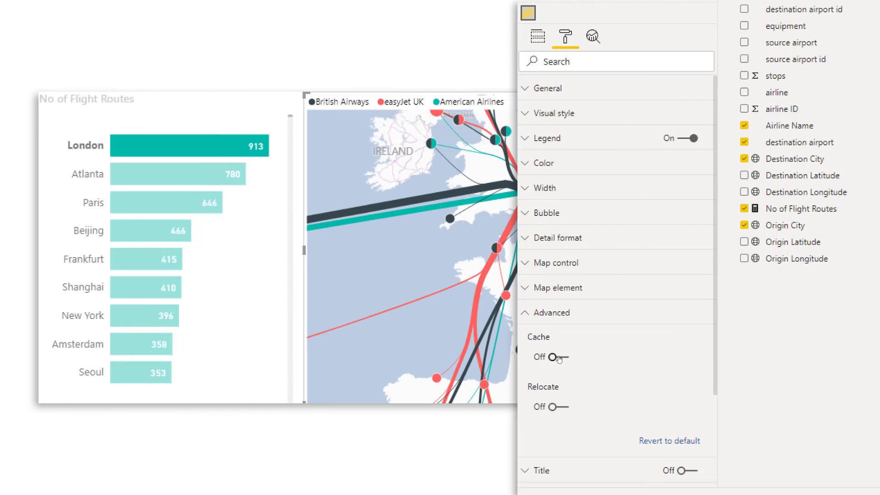
{"action": "left_click", "coordinate": [559, 357]}
Step: Turn Relocate on, nudge London's pin down-left, then turn Relocate off
{"action": "left_click", "coordinate": [557, 410]}
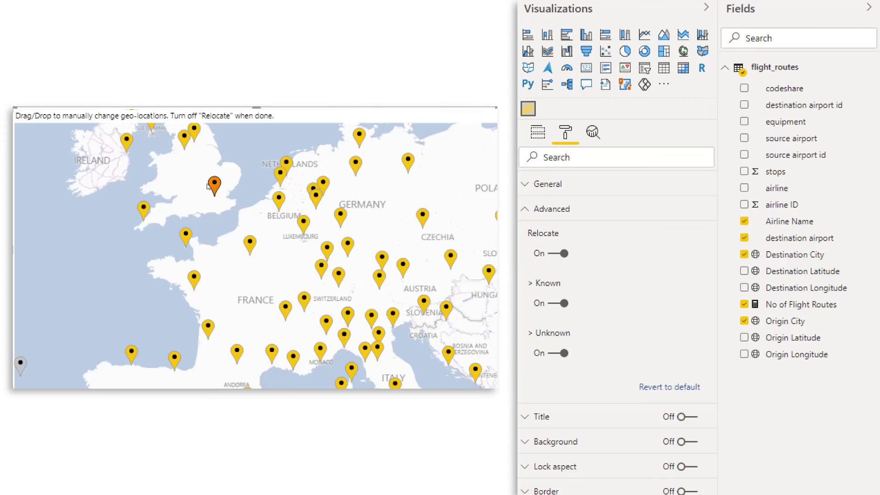
{"action": "left_click_drag", "start_coordinate": [207, 184], "coordinate": [202, 193]}
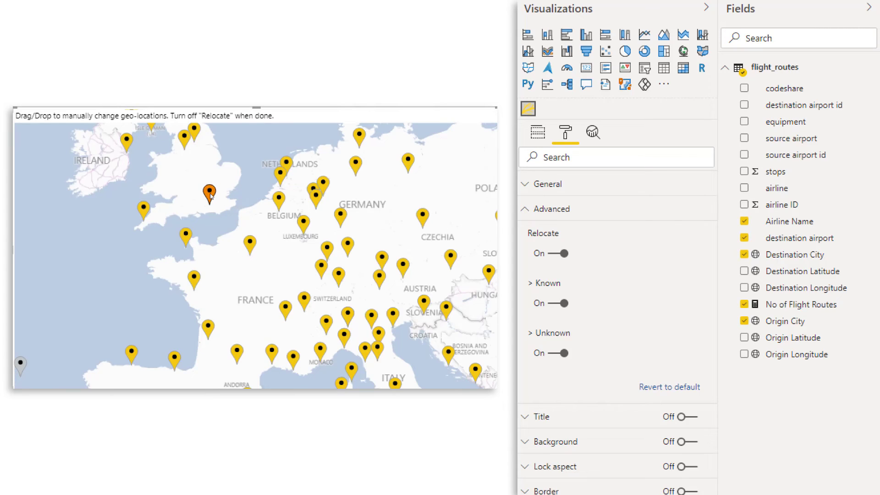
{"action": "left_click", "coordinate": [564, 253]}
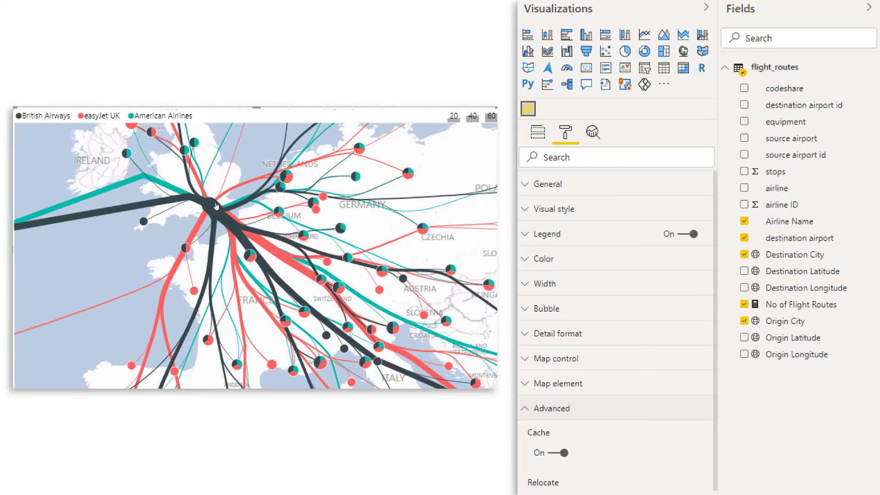
Step: Filter the flow map to Paris's routes, then to Frankfurt's, from the bar chart
{"action": "left_click", "coordinate": [538, 132]}
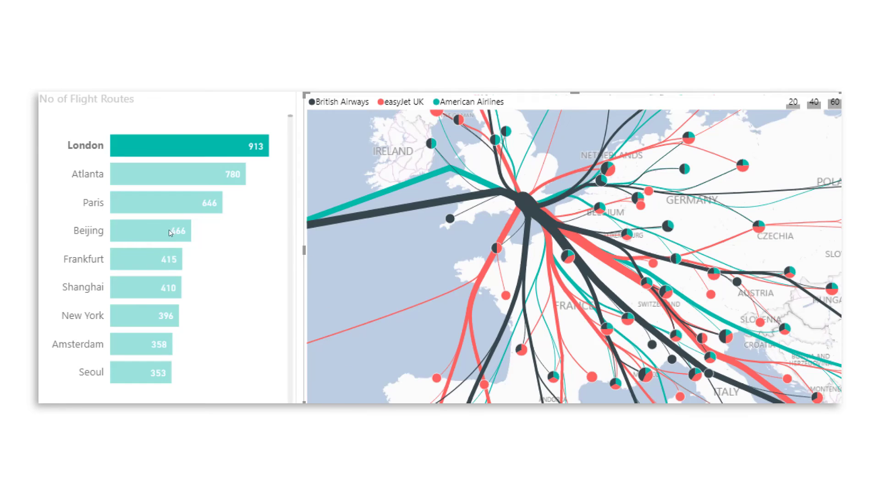
{"action": "mouse_move", "coordinate": [156, 211]}
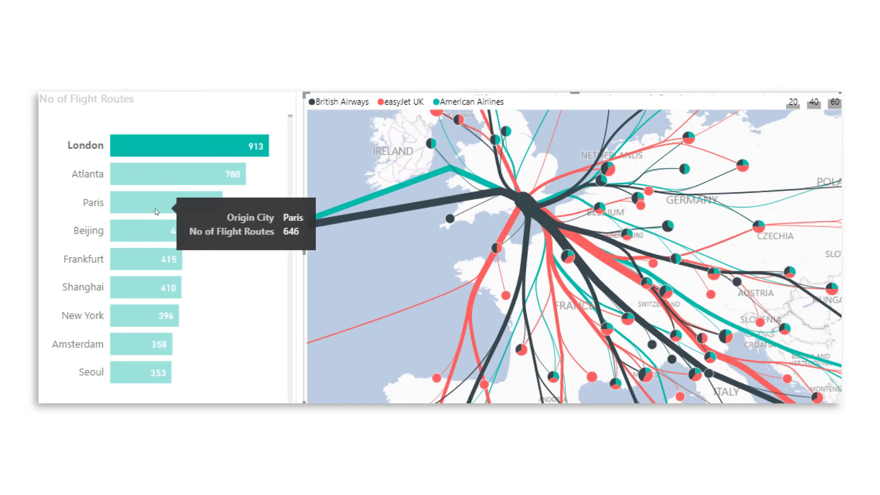
{"action": "left_click", "coordinate": [156, 210]}
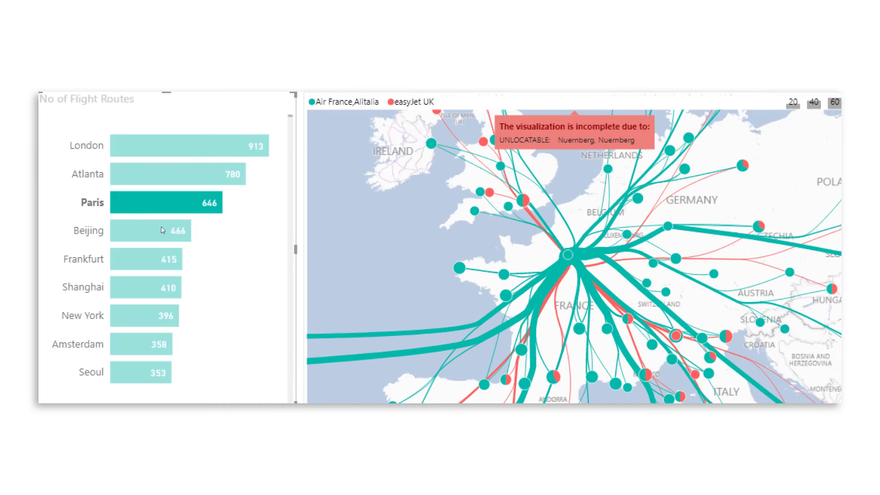
{"action": "left_click", "coordinate": [141, 264]}
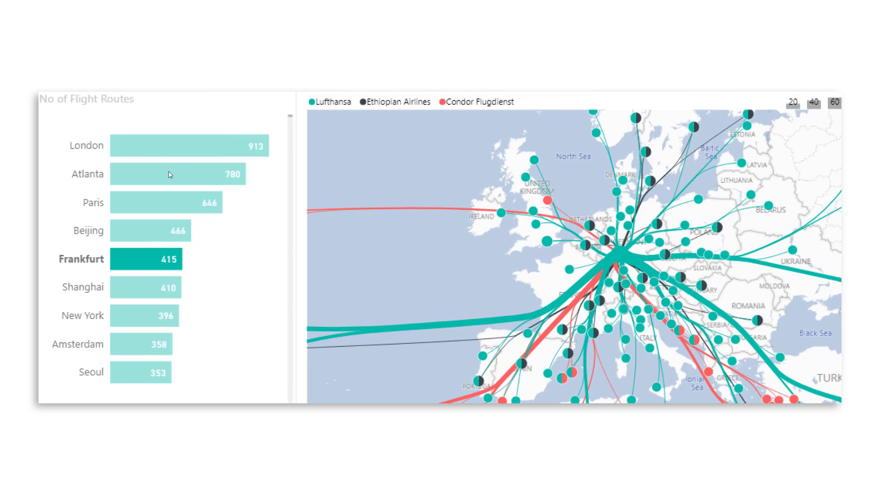
Step: Filter the flow map to London's routes, then to Amsterdam's
{"action": "left_click", "coordinate": [156, 153]}
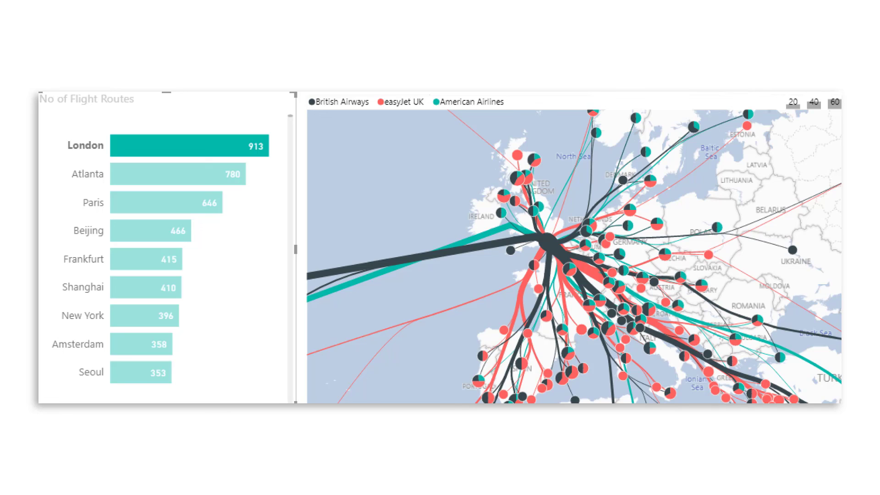
{"action": "left_click", "coordinate": [140, 347]}
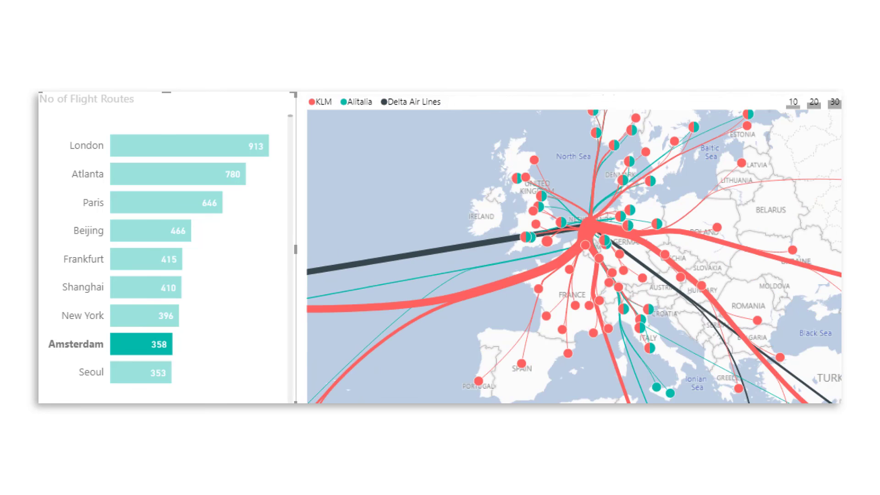